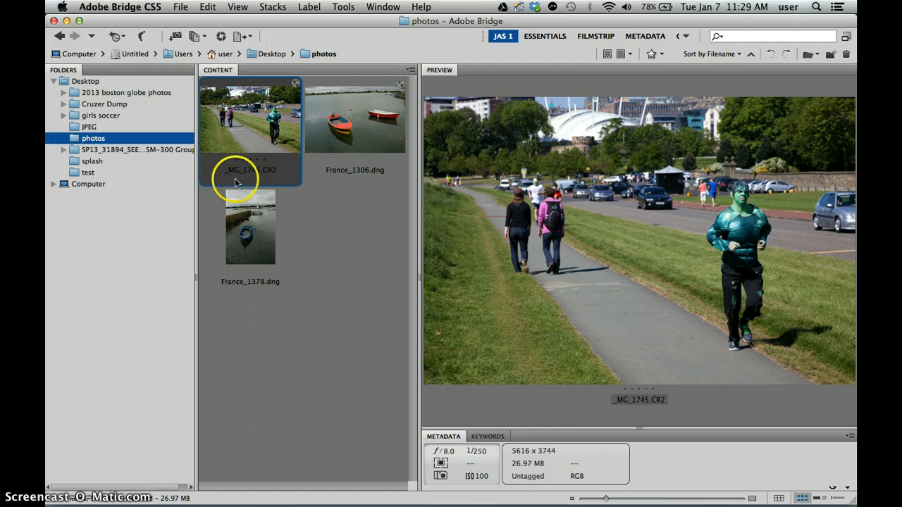
Preview France_1306.dng and open _MG_1745.CR2 in Camera Raw
{"action": "left_click", "coordinate": [356, 143]}
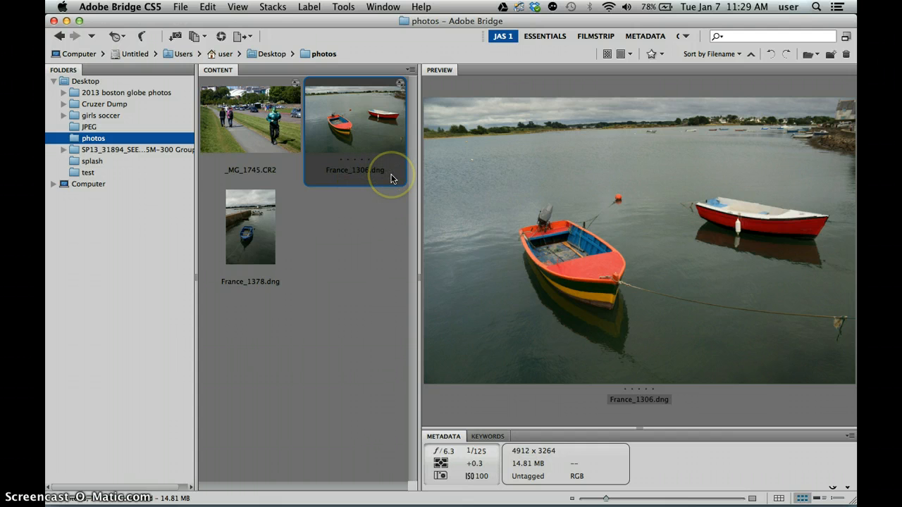
{"action": "left_click", "coordinate": [271, 121]}
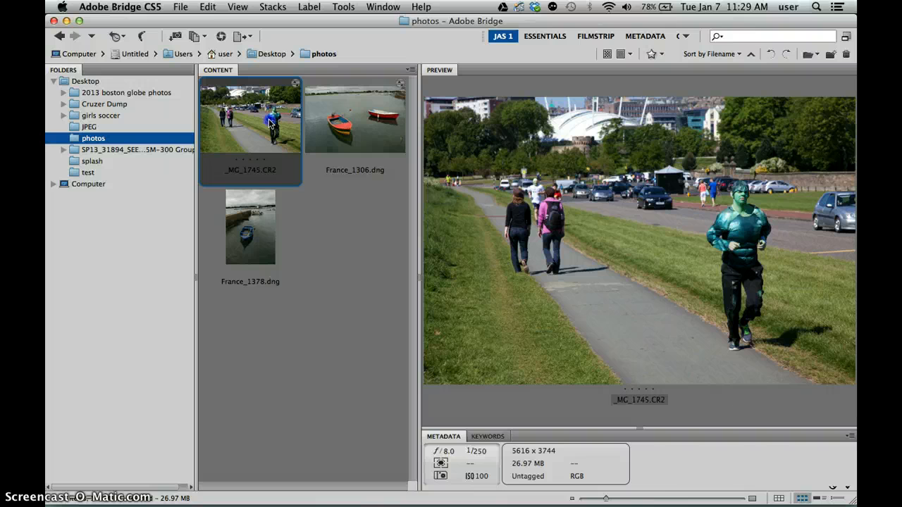
{"action": "double_click", "coordinate": [271, 121]}
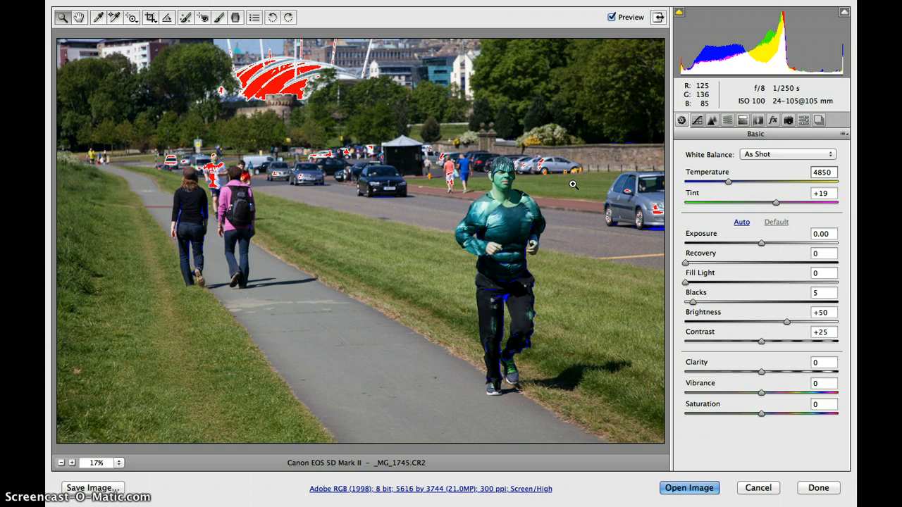
Open the workflow options and keep Adobe RGB (1998), 8 Bits/Channel and the 5616 by 3744 (21.0 MP) size
{"action": "left_click", "coordinate": [407, 491]}
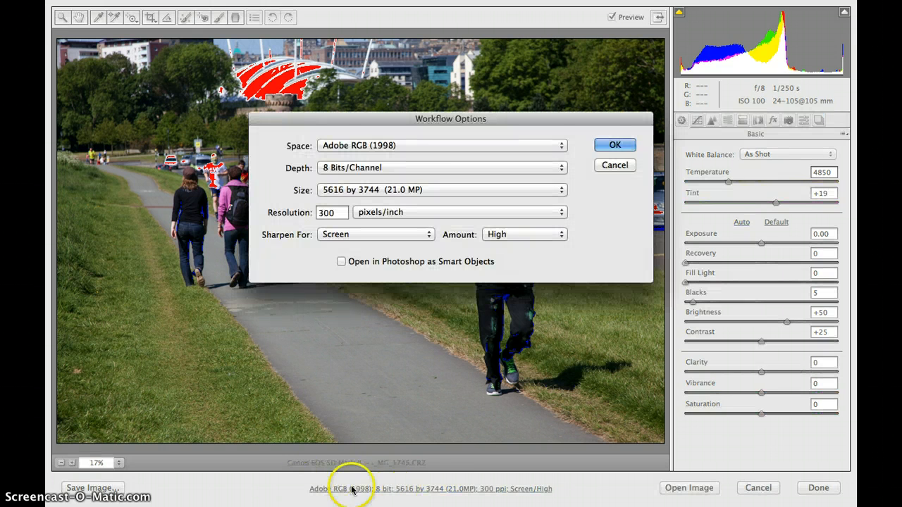
{"action": "left_click", "coordinate": [417, 148]}
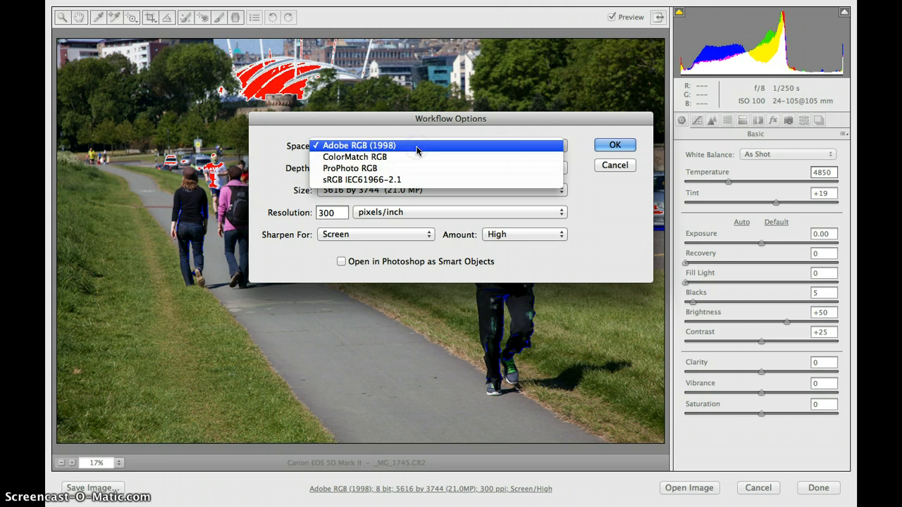
{"action": "left_click", "coordinate": [416, 146]}
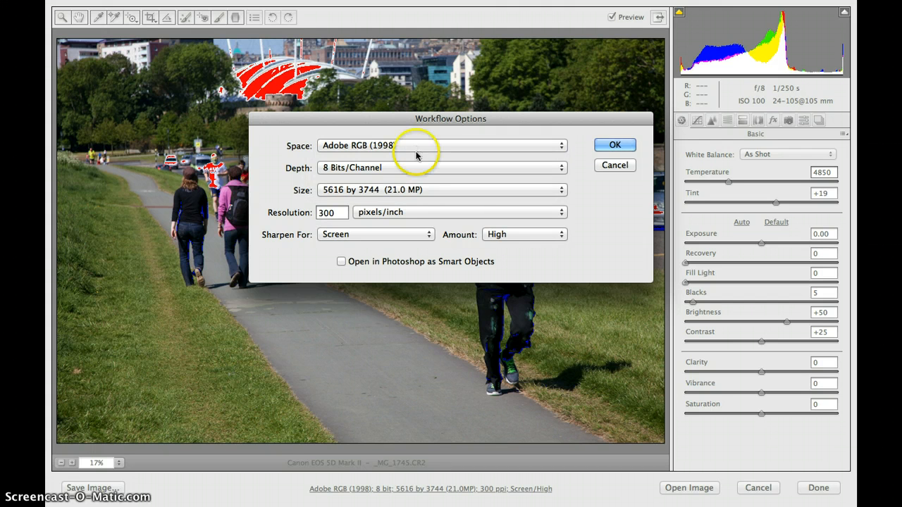
{"action": "left_click", "coordinate": [426, 173]}
{"action": "left_click", "coordinate": [432, 170]}
{"action": "left_click", "coordinate": [411, 191]}
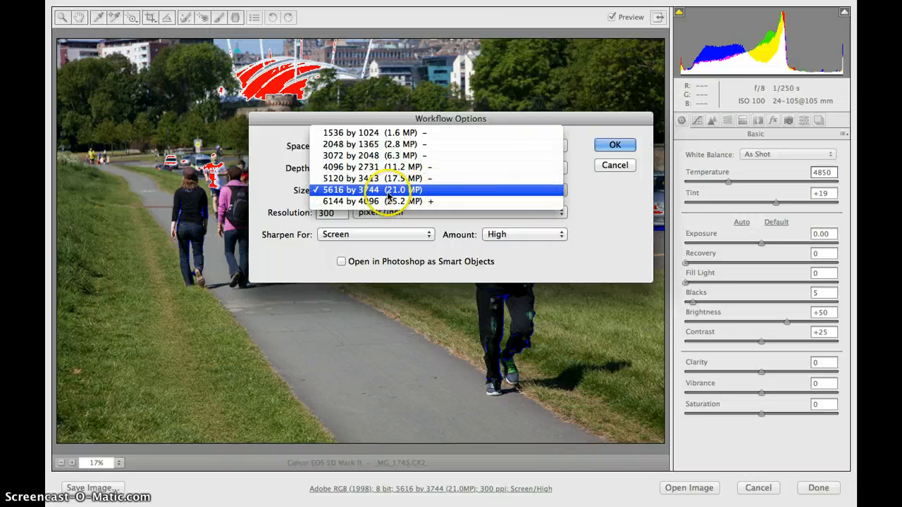
{"action": "left_click", "coordinate": [442, 190]}
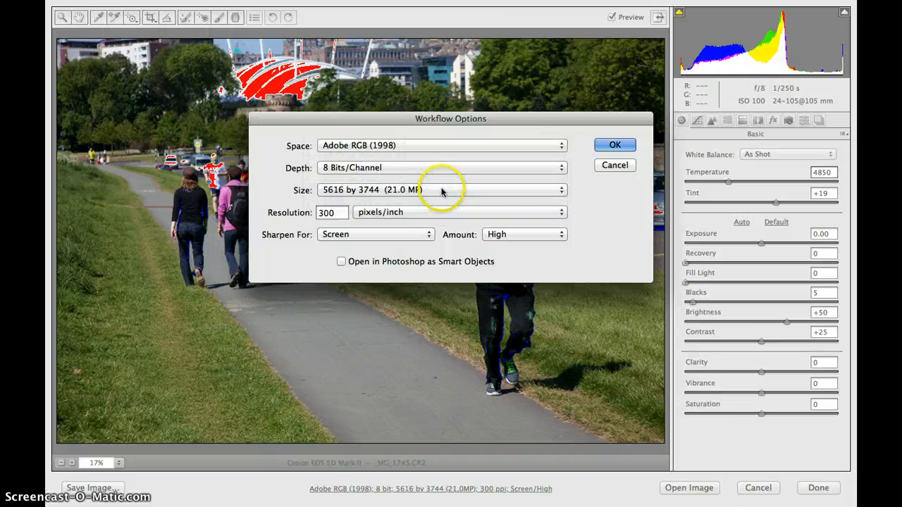
Set the resolution to 300 pixels/inch, keep the 5616 by 3744 size and accept the workflow options
{"action": "double_click", "coordinate": [328, 213]}
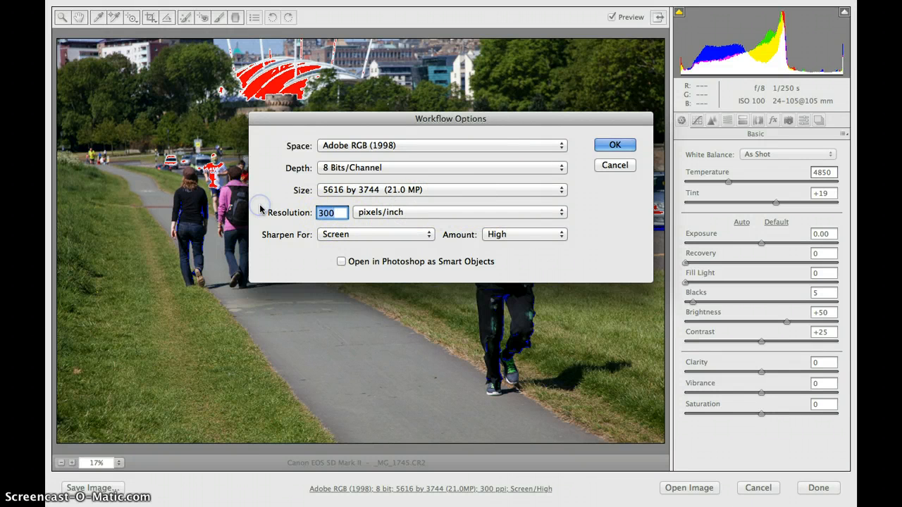
{"action": "type", "text": "240"}
{"action": "key", "text": "BackSpace"}
{"action": "key", "text": "BackSpace"}
{"action": "type", "text": "00"}
{"action": "left_click", "coordinate": [406, 192]}
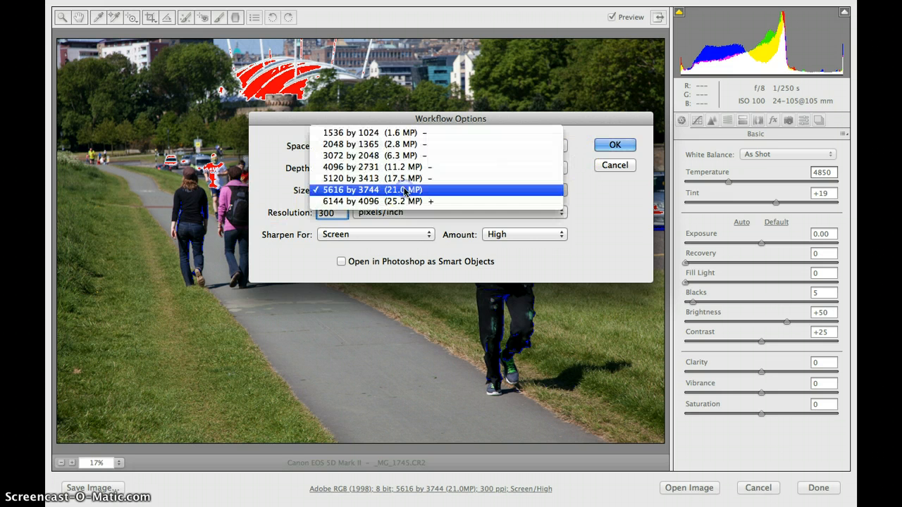
{"action": "left_click", "coordinate": [404, 190]}
{"action": "left_click", "coordinate": [613, 145]}
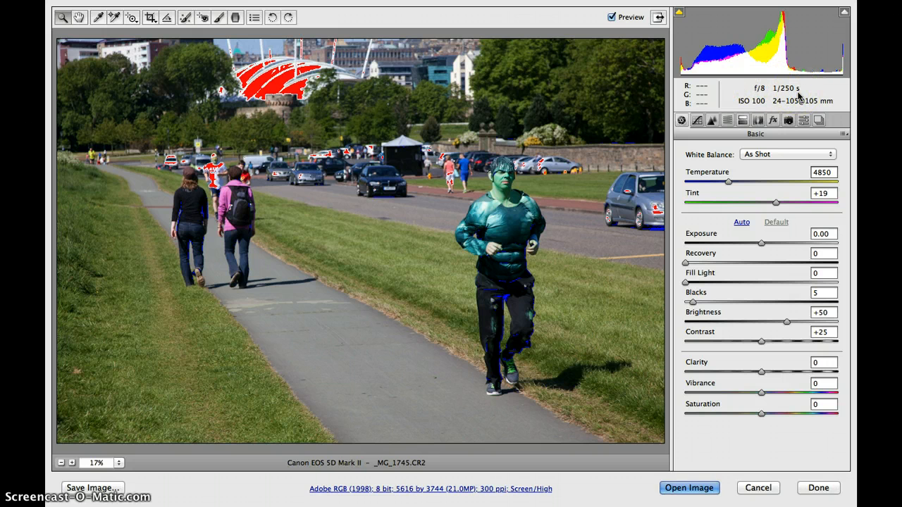
Look through the Tone Curve and Detail adjustments and return to the Basic adjustments
{"action": "left_click", "coordinate": [696, 120]}
{"action": "left_click", "coordinate": [711, 121]}
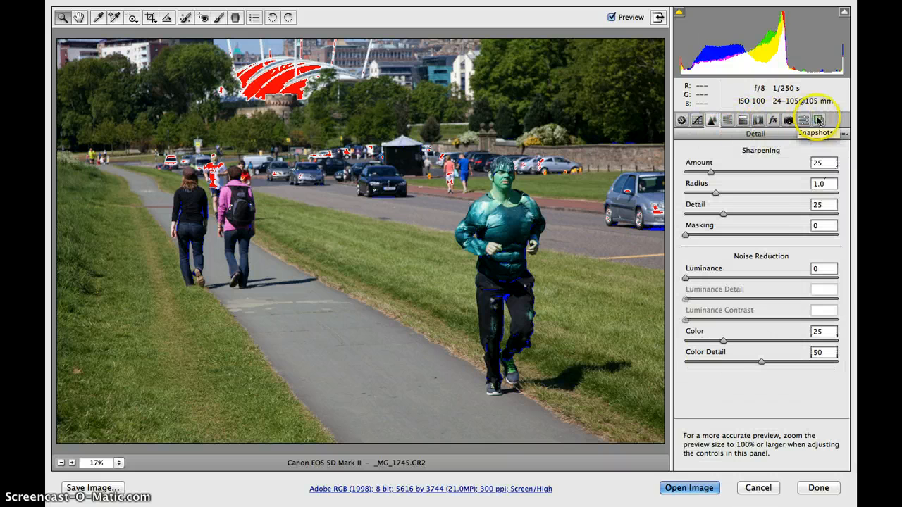
{"action": "left_click", "coordinate": [681, 121]}
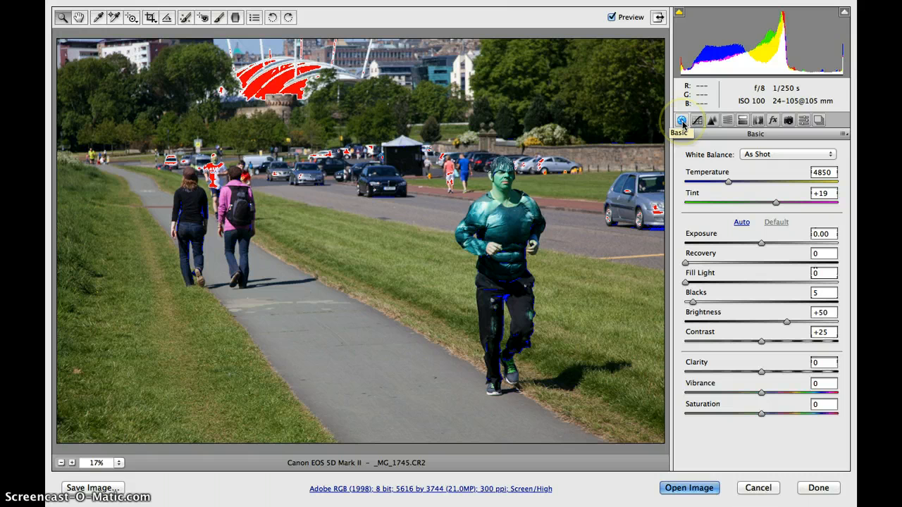
Try the Auto white balance preset on the photo
{"action": "left_click", "coordinate": [764, 157]}
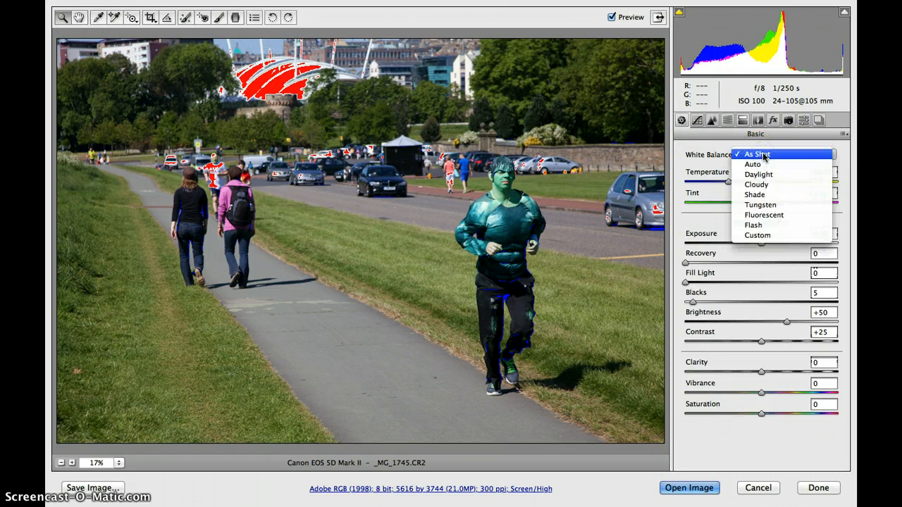
{"action": "left_click", "coordinate": [764, 155]}
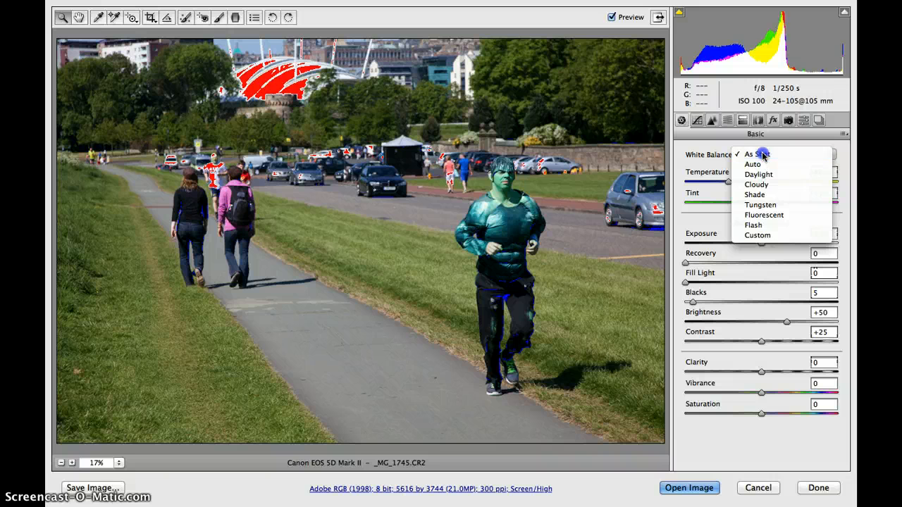
{"action": "left_click", "coordinate": [764, 157]}
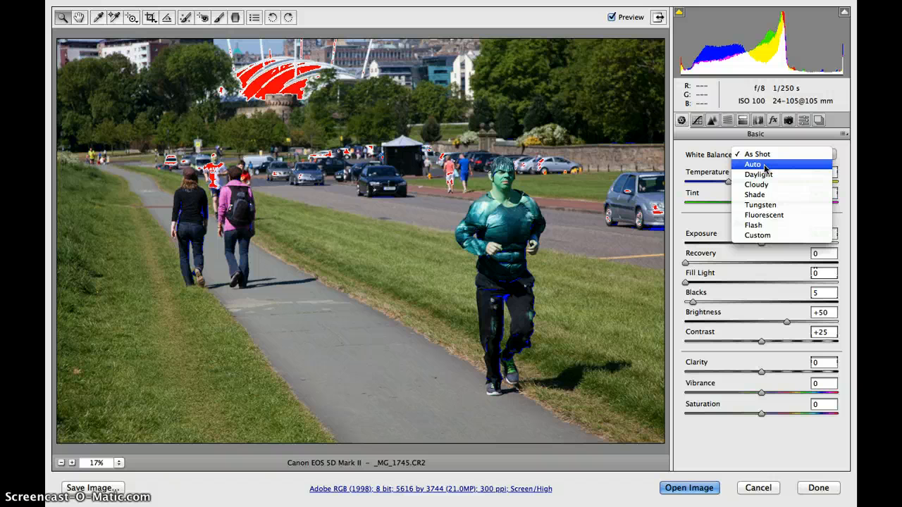
{"action": "left_click", "coordinate": [765, 165]}
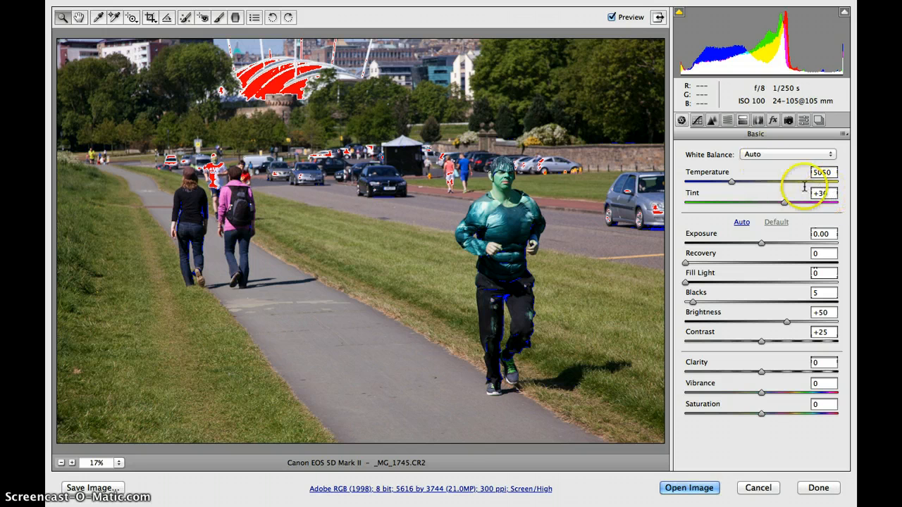
Set the photo's white balance to the Daylight preset
{"action": "left_click", "coordinate": [772, 154]}
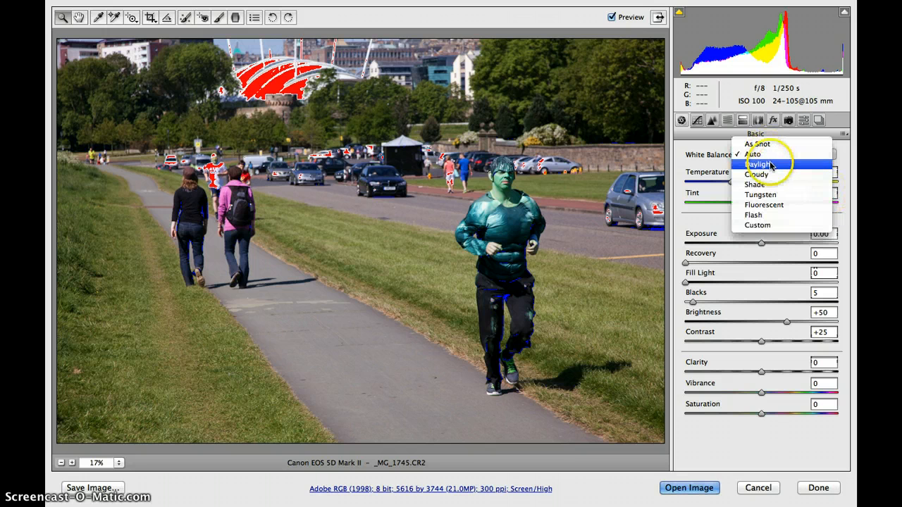
{"action": "left_click", "coordinate": [771, 165]}
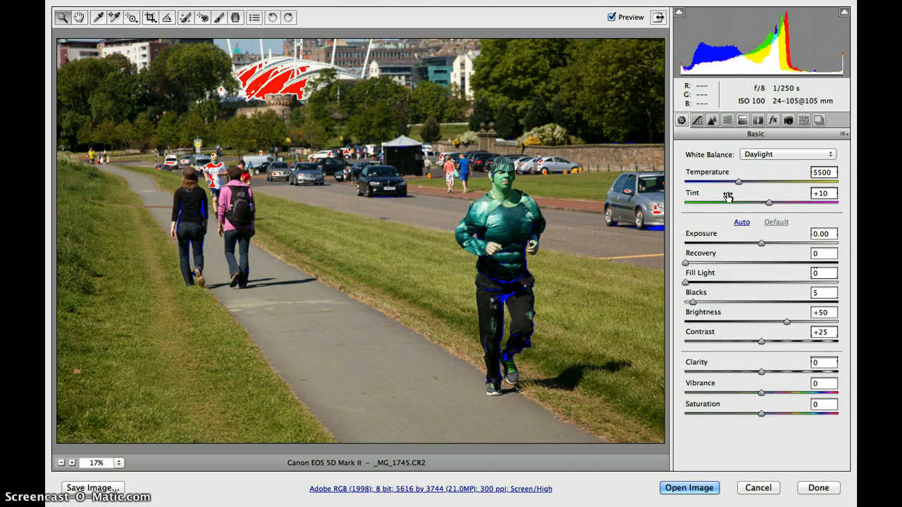
{"action": "left_click", "coordinate": [781, 153]}
{"action": "left_click", "coordinate": [779, 153]}
Try a custom white balance with temperature 11000 and tint +49, and restore the Daylight preset
{"action": "left_click", "coordinate": [735, 179]}
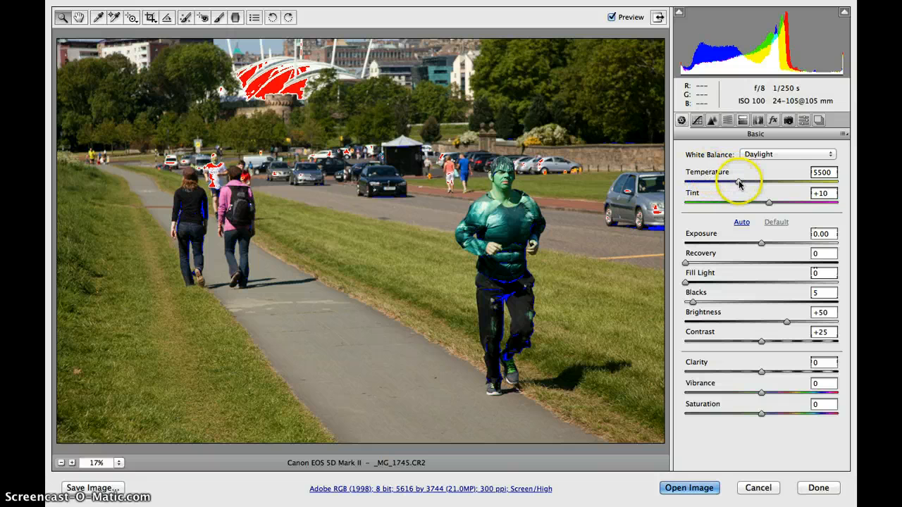
{"action": "left_click_drag", "start_coordinate": [739, 183], "coordinate": [795, 176]}
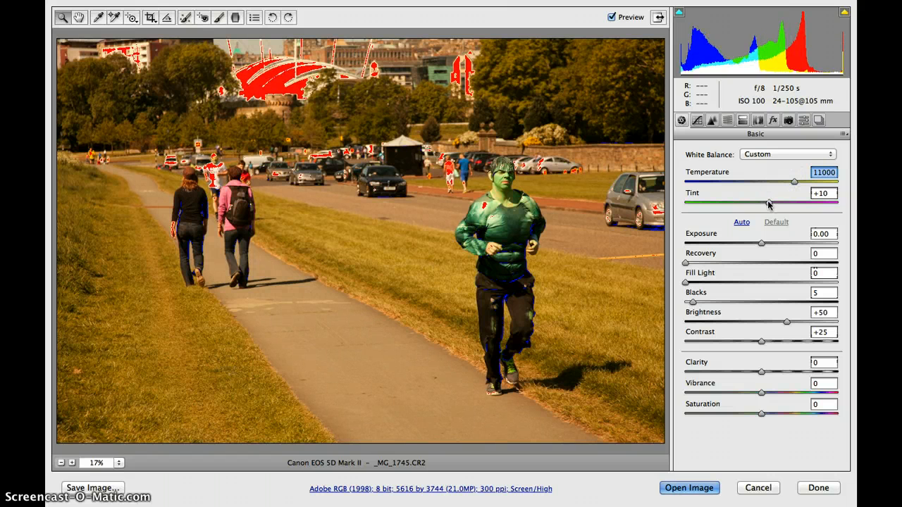
{"action": "left_click_drag", "start_coordinate": [768, 204], "coordinate": [798, 203]}
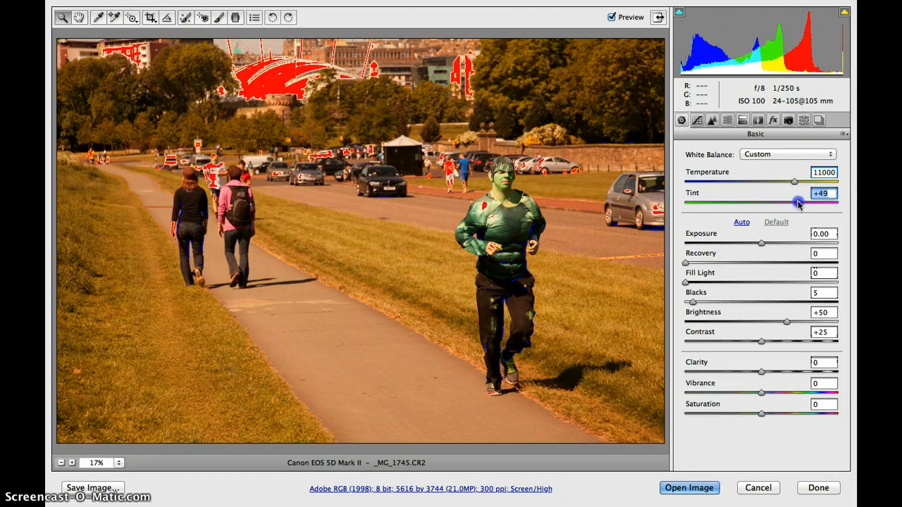
{"action": "left_click_drag", "start_coordinate": [785, 154], "coordinate": [773, 96]}
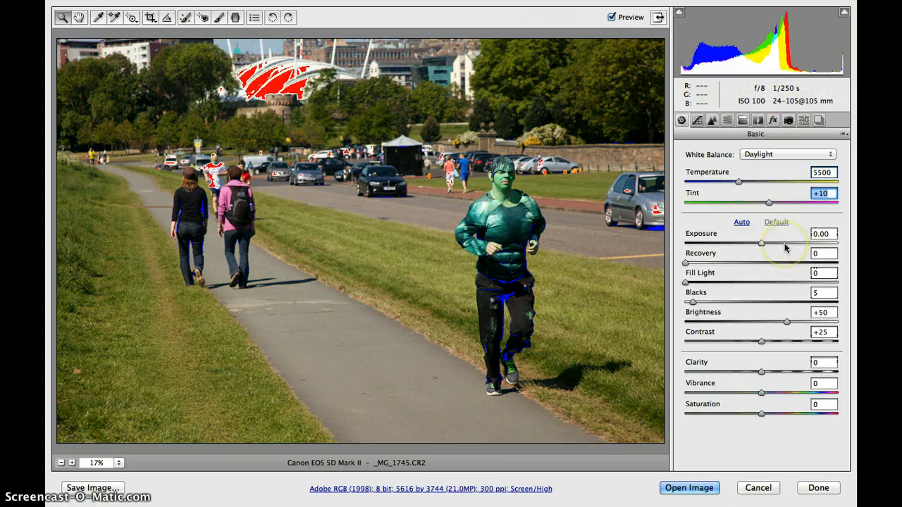
Compare the automatic and default tone adjustments and apply the automatic ones
{"action": "left_click", "coordinate": [742, 224]}
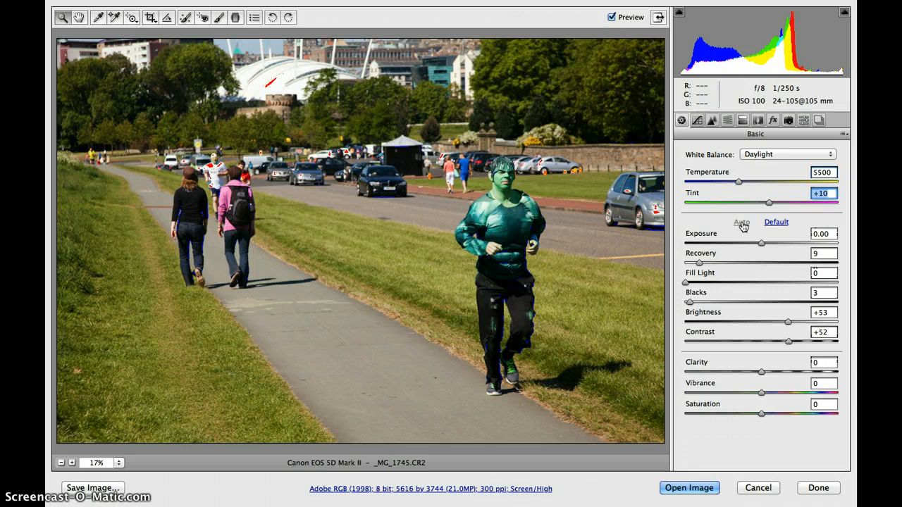
{"action": "left_click", "coordinate": [776, 223]}
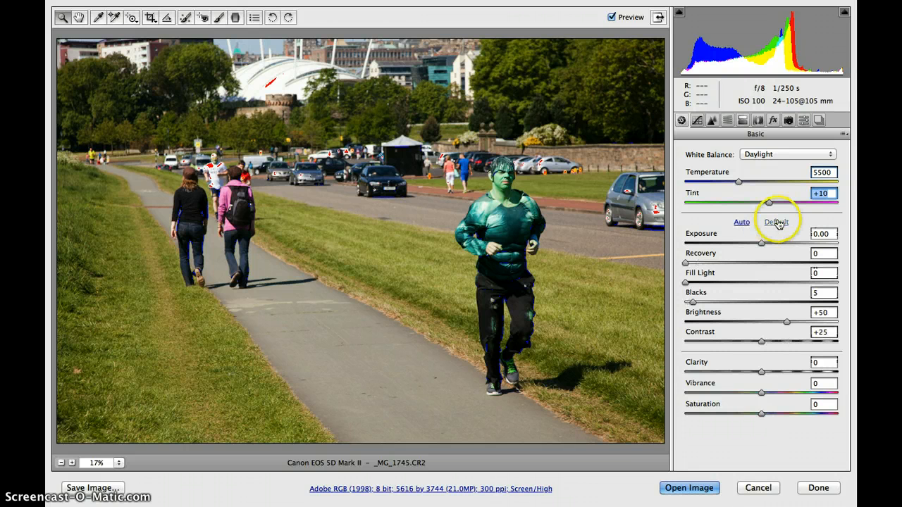
{"action": "left_click", "coordinate": [741, 224]}
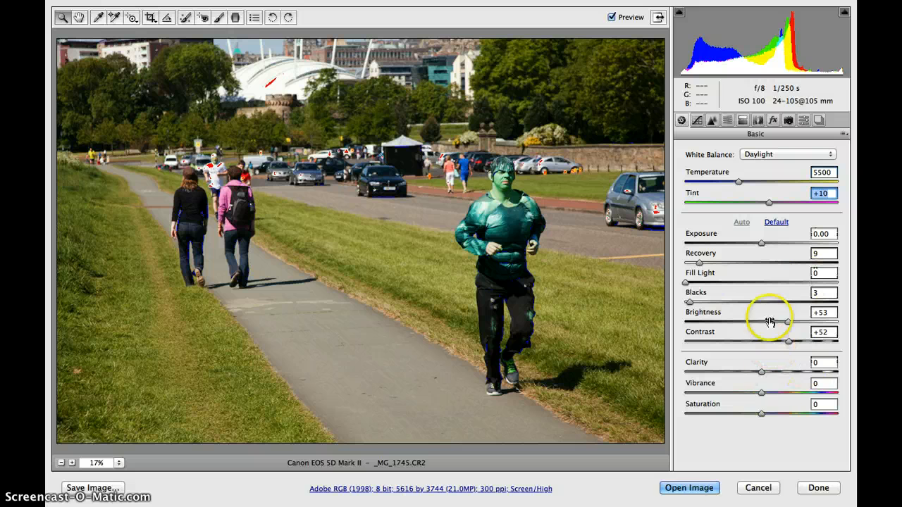
{"action": "left_click", "coordinate": [776, 223]}
{"action": "left_click", "coordinate": [742, 222]}
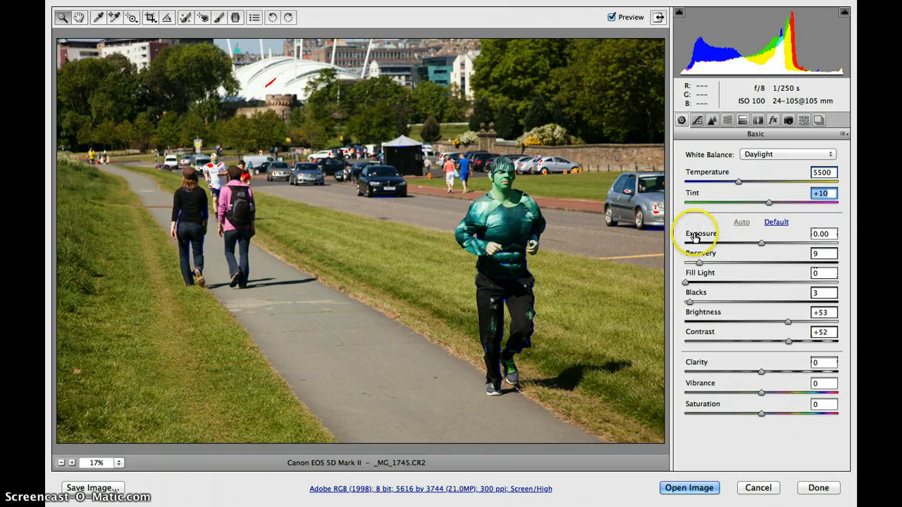
Try lowering the exposure to -1.40 and reset it to 0
{"action": "mouse_move", "coordinate": [694, 237]}
{"action": "left_mouse_down"}
{"action": "mouse_move", "coordinate": [714, 234]}
{"action": "mouse_move", "coordinate": [677, 234]}
{"action": "left_mouse_up"}
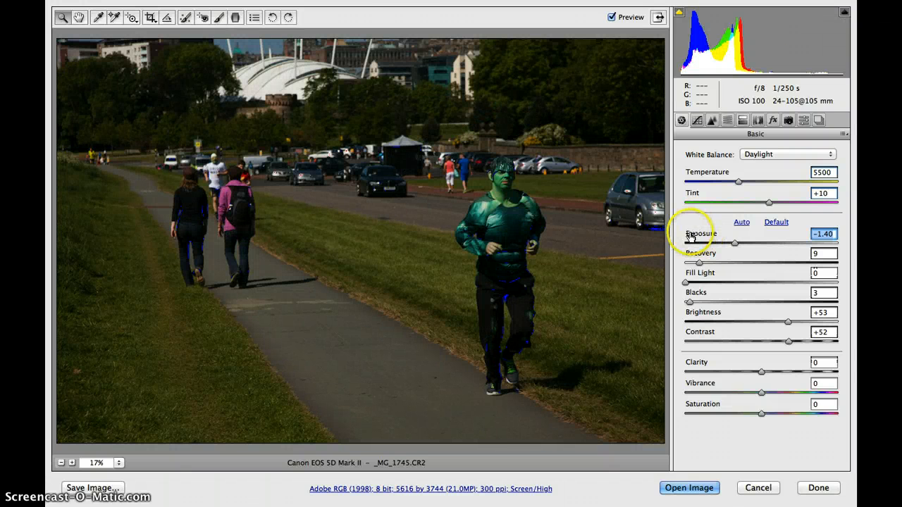
{"action": "left_click_drag", "start_coordinate": [691, 238], "coordinate": [735, 247]}
{"action": "double_click", "coordinate": [735, 244]}
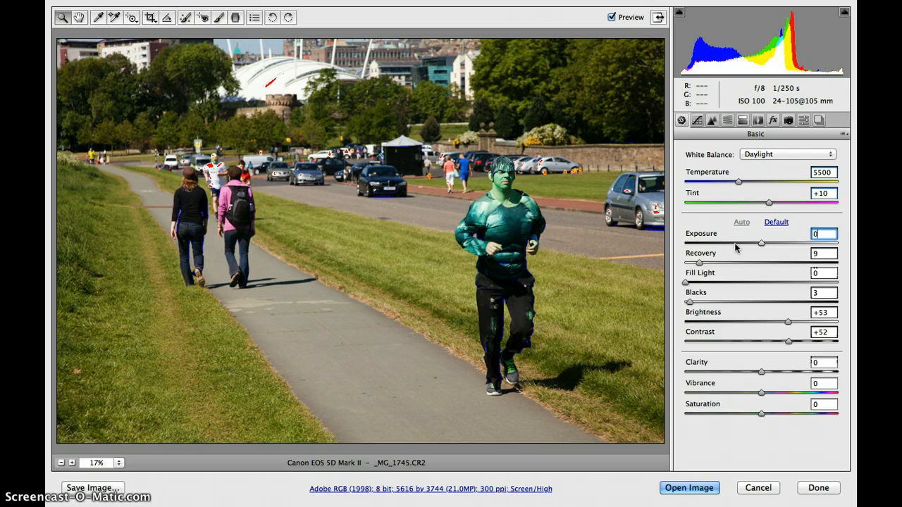
{"action": "left_click", "coordinate": [858, 241]}
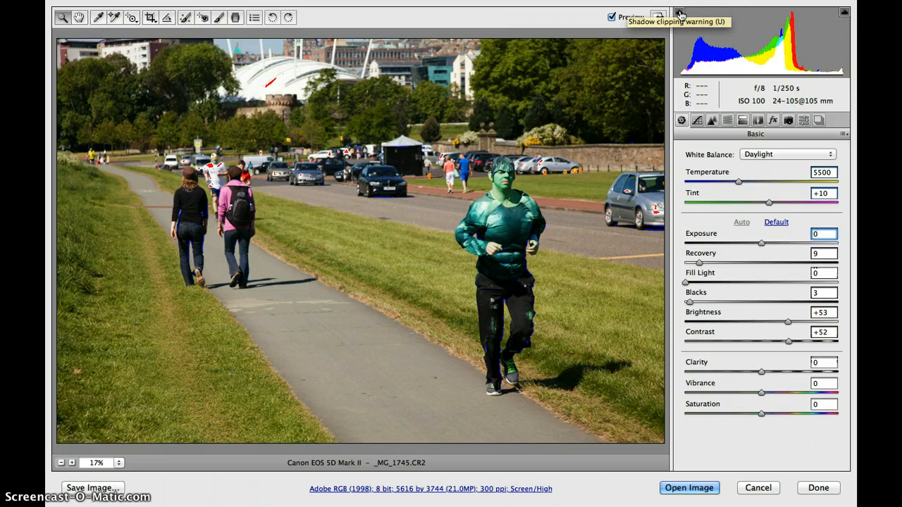
Compare the highlights with Recovery at 0 and 32, and set Recovery to 29
{"action": "left_click", "coordinate": [700, 256]}
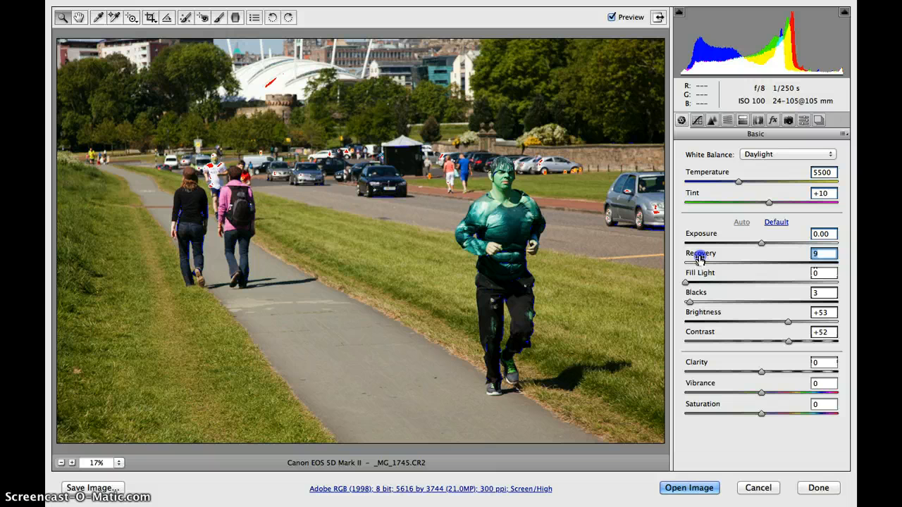
{"action": "left_click_drag", "start_coordinate": [700, 258], "coordinate": [646, 243]}
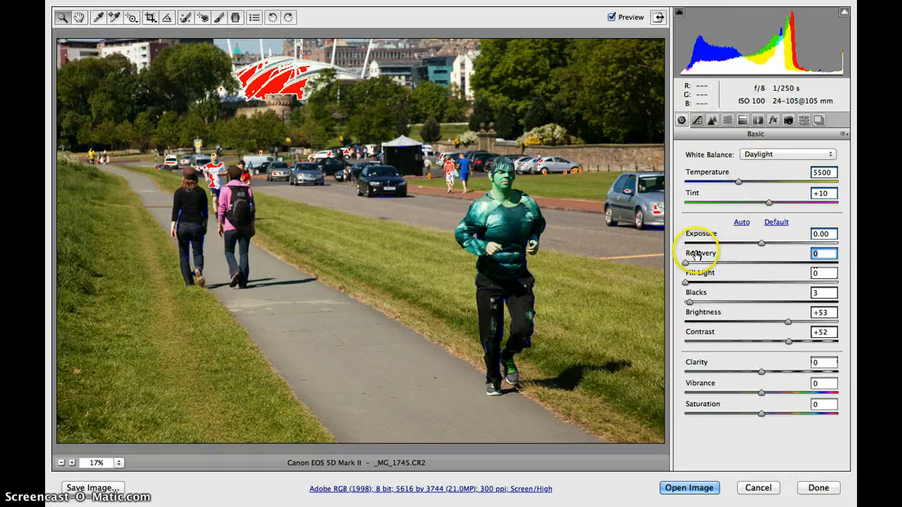
{"action": "left_click", "coordinate": [696, 255]}
{"action": "left_click_drag", "start_coordinate": [702, 255], "coordinate": [718, 253]}
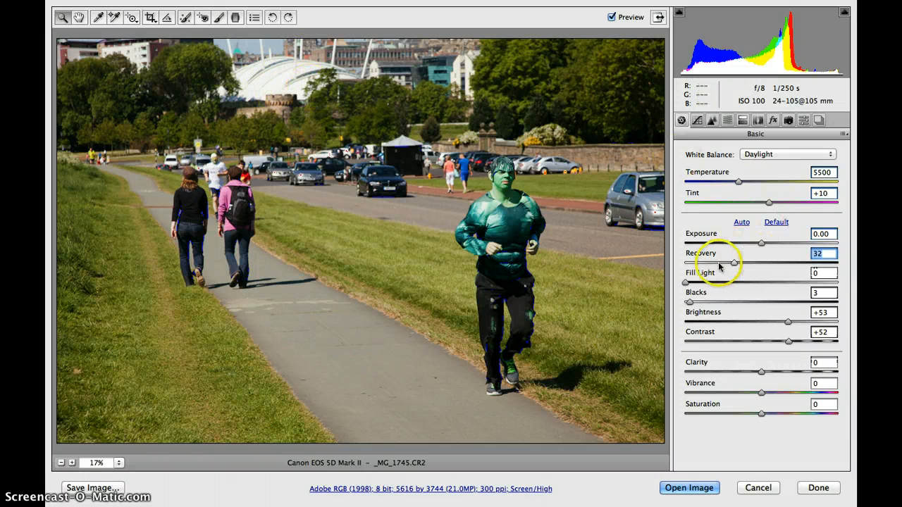
{"action": "left_click_drag", "start_coordinate": [733, 264], "coordinate": [733, 264]}
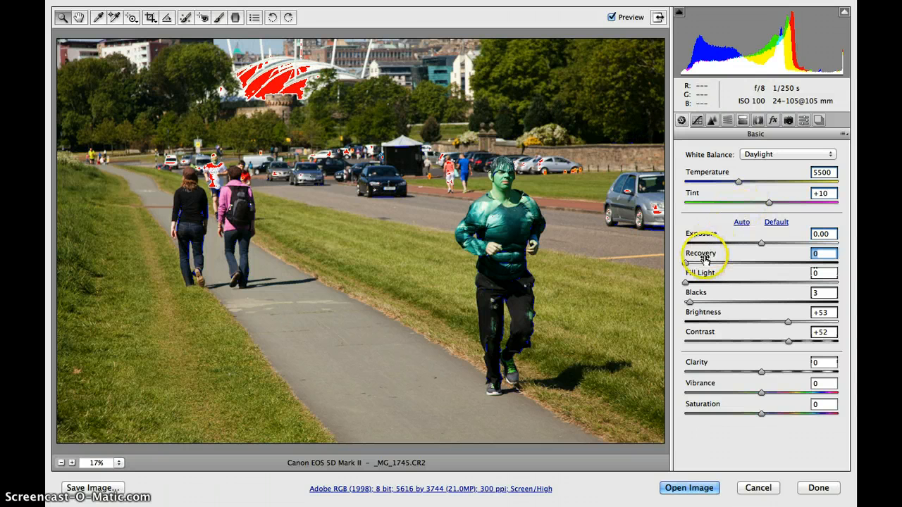
{"action": "left_click_drag", "start_coordinate": [701, 253], "coordinate": [721, 252]}
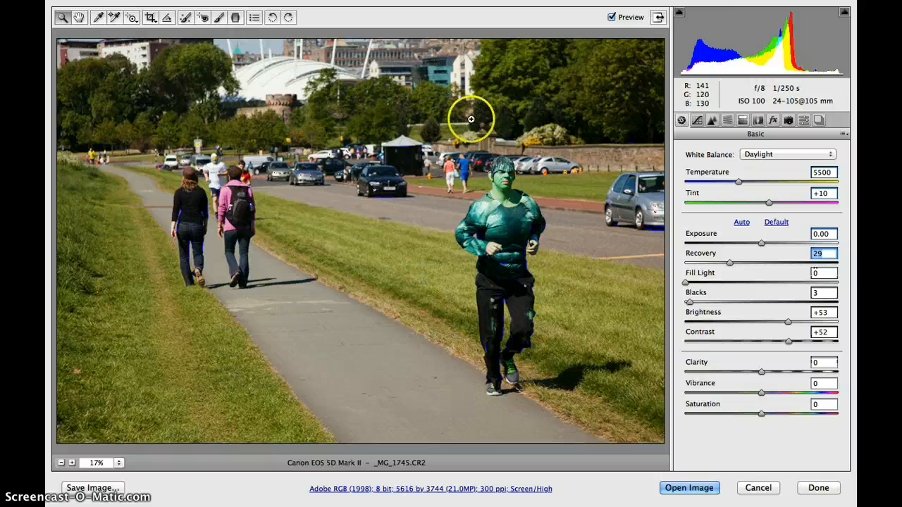
Raise Fill Light to 5 to lighten the photo's shadow areas
{"action": "left_click", "coordinate": [693, 276]}
{"action": "left_click_drag", "start_coordinate": [693, 276], "coordinate": [678, 302]}
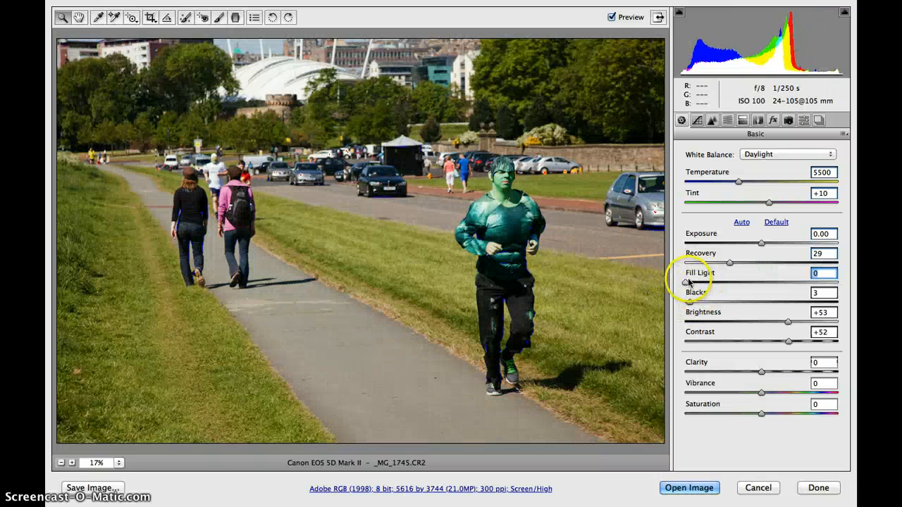
{"action": "left_click_drag", "start_coordinate": [696, 273], "coordinate": [699, 275]}
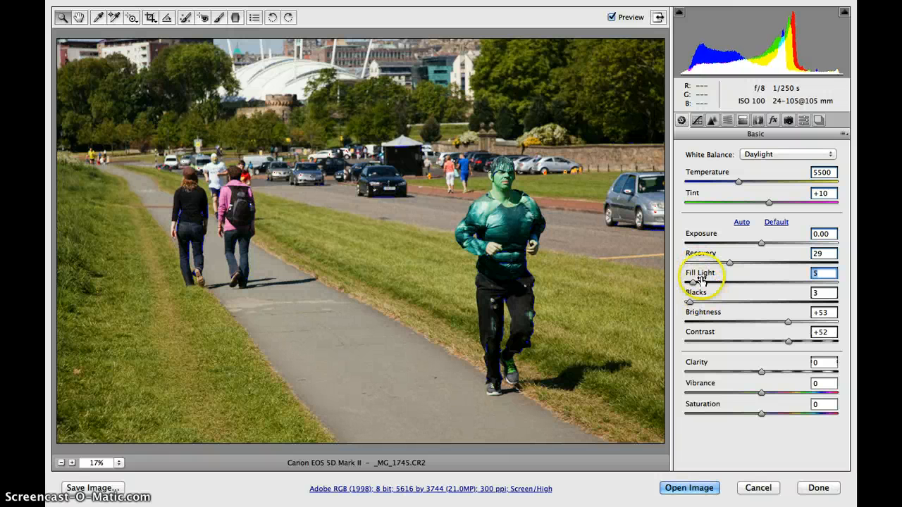
Compare the photo with Blacks at 58 and 19, switching the shadow clipping warning off and on
{"action": "left_click_drag", "start_coordinate": [695, 294], "coordinate": [730, 295]}
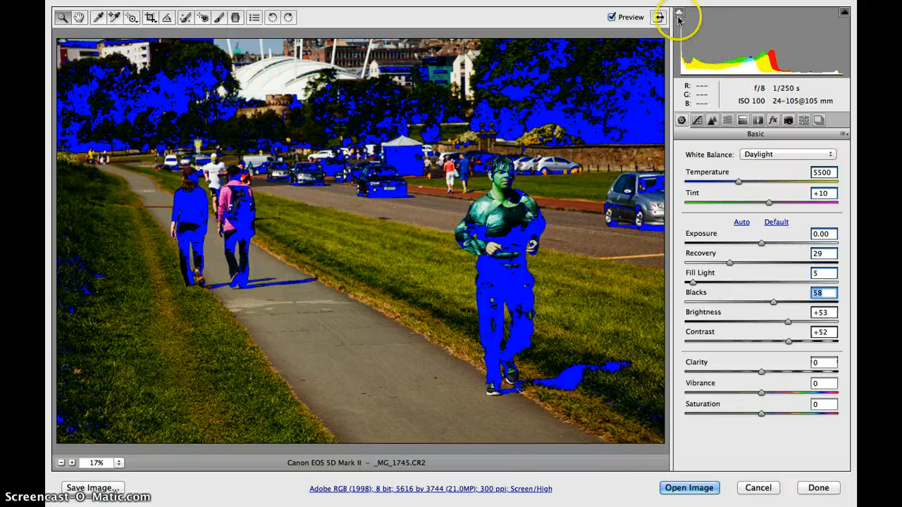
{"action": "left_click", "coordinate": [679, 13]}
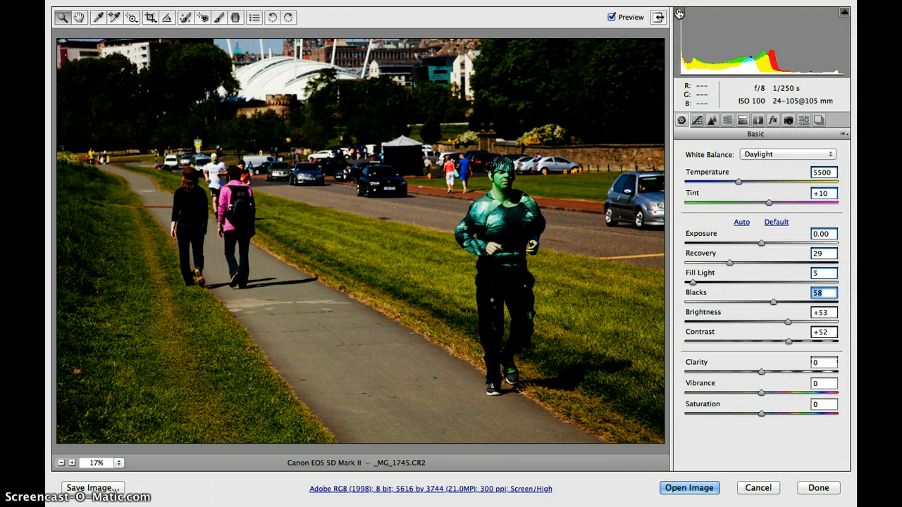
{"action": "left_click", "coordinate": [715, 301]}
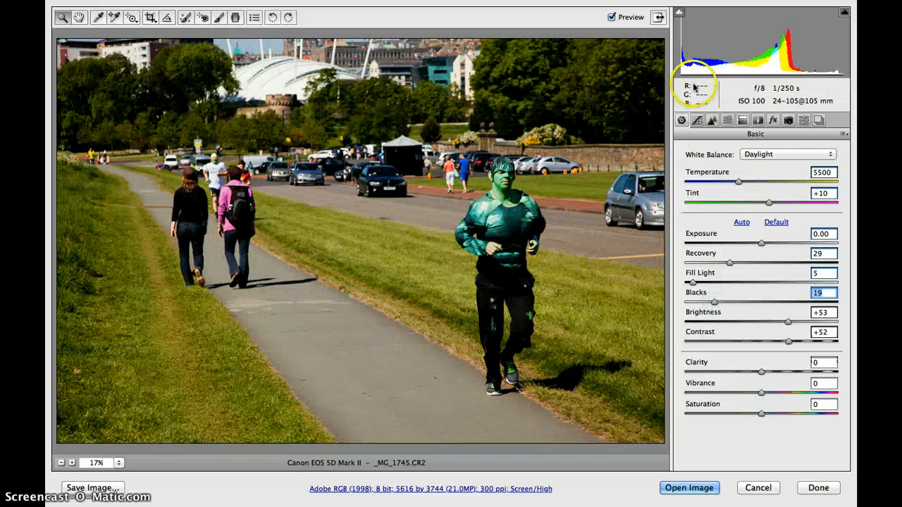
{"action": "left_click", "coordinate": [680, 14]}
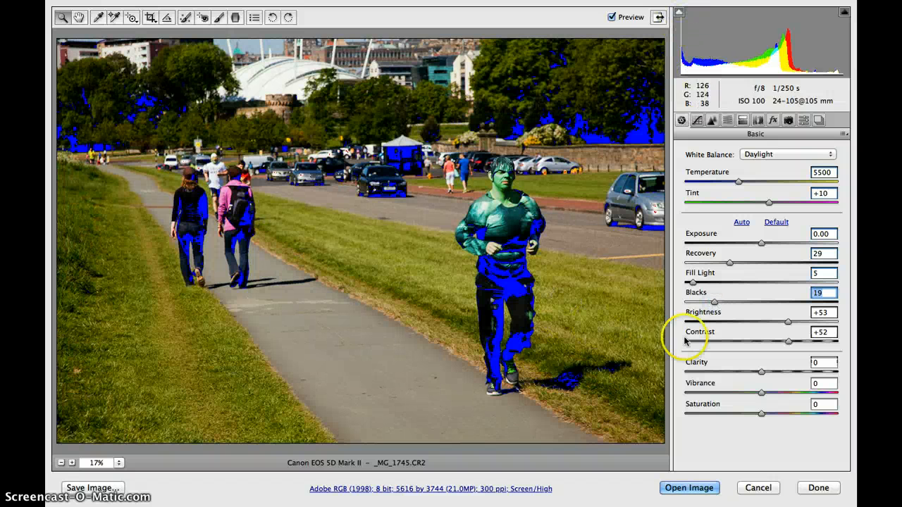
Set Blacks to 0 and Fill Light to 11
{"action": "left_click_drag", "start_coordinate": [694, 294], "coordinate": [585, 307]}
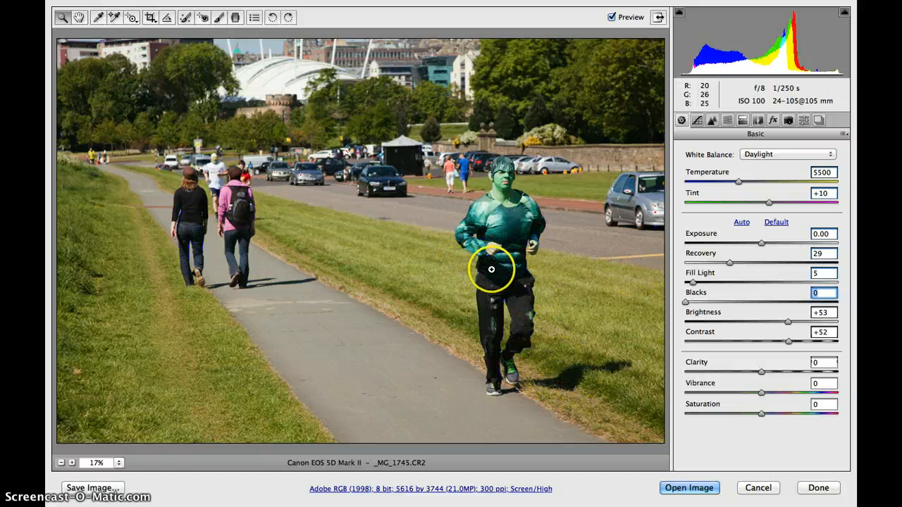
{"action": "left_click_drag", "start_coordinate": [701, 272], "coordinate": [702, 276]}
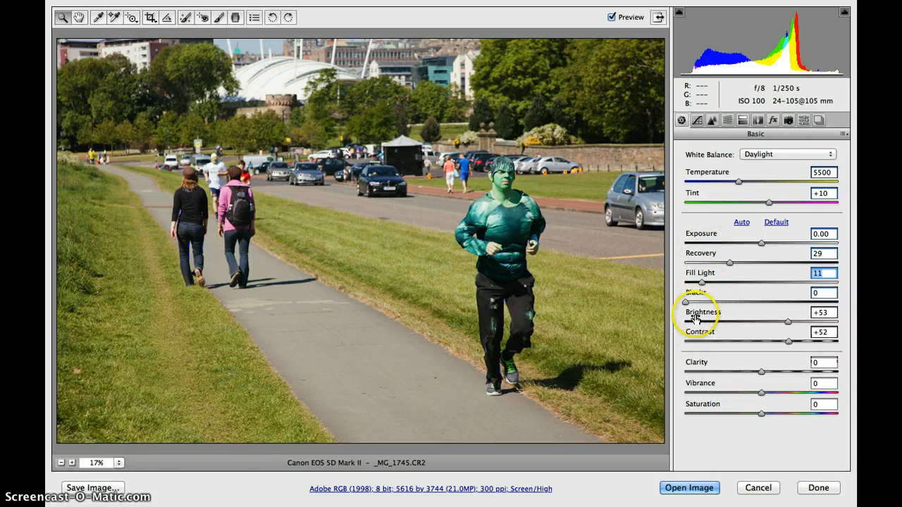
Try Brightness at +102, and set both Brightness and Contrast to +40
{"action": "left_click_drag", "start_coordinate": [695, 316], "coordinate": [728, 315]}
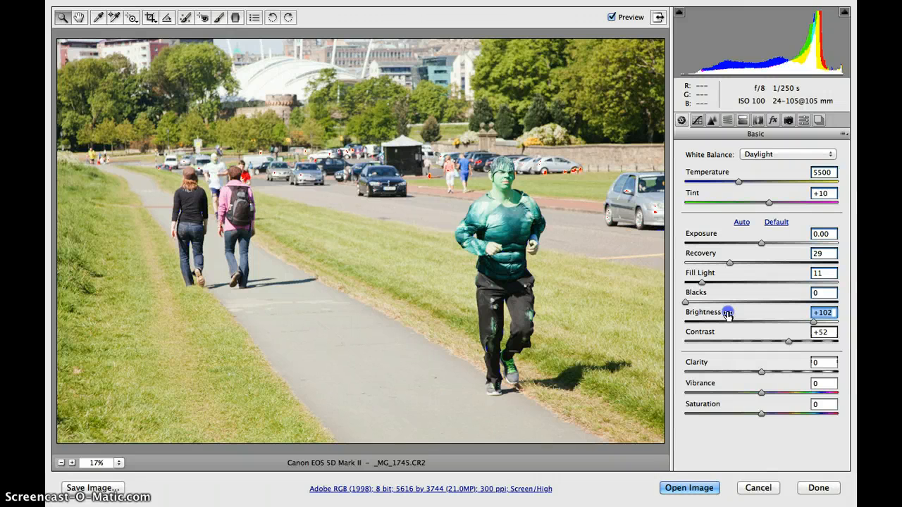
{"action": "left_click_drag", "start_coordinate": [715, 315], "coordinate": [638, 317]}
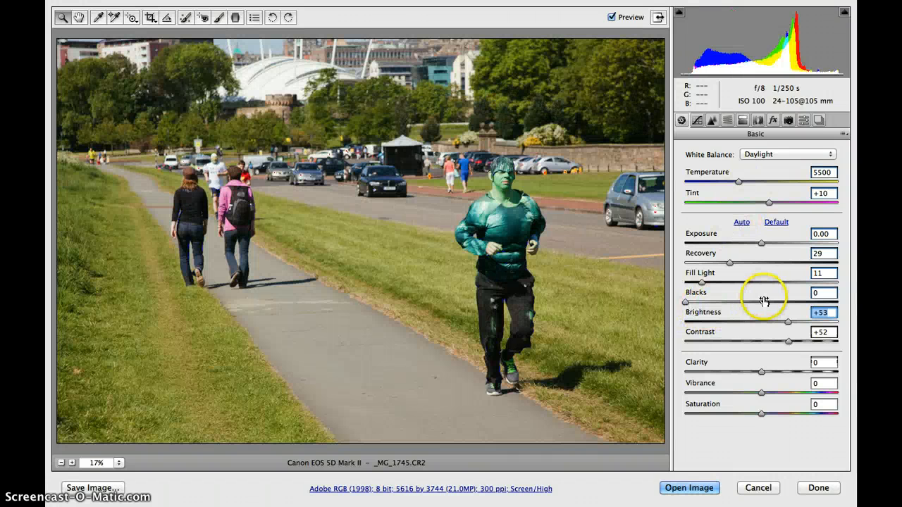
{"action": "left_click", "coordinate": [704, 315]}
{"action": "left_click_drag", "start_coordinate": [696, 315], "coordinate": [695, 313]}
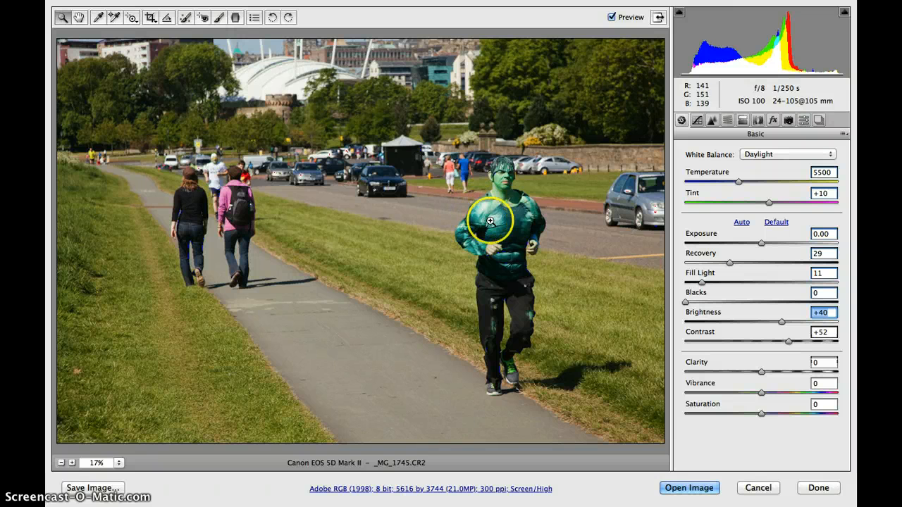
{"action": "left_click", "coordinate": [781, 344]}
{"action": "left_click", "coordinate": [777, 342]}
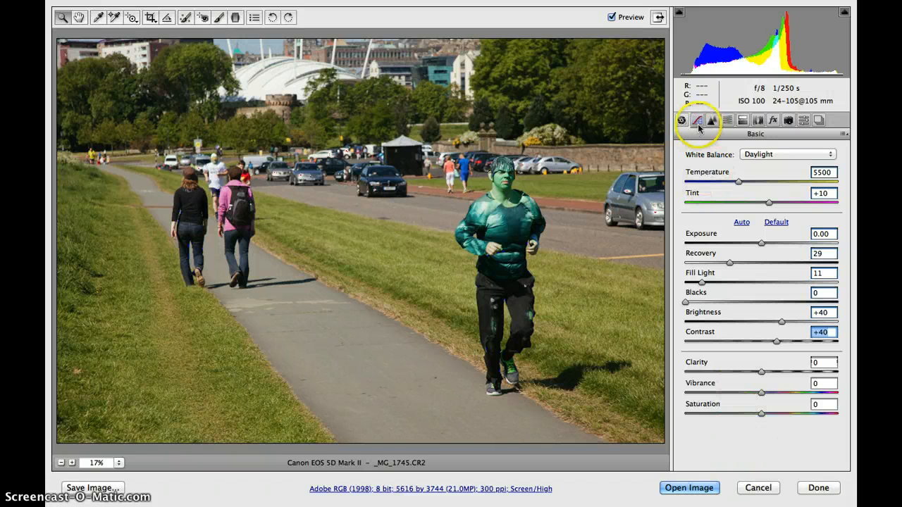
Preview the photo converted to grayscale, restore its color and return to the Basic adjustments
{"action": "left_click", "coordinate": [728, 122]}
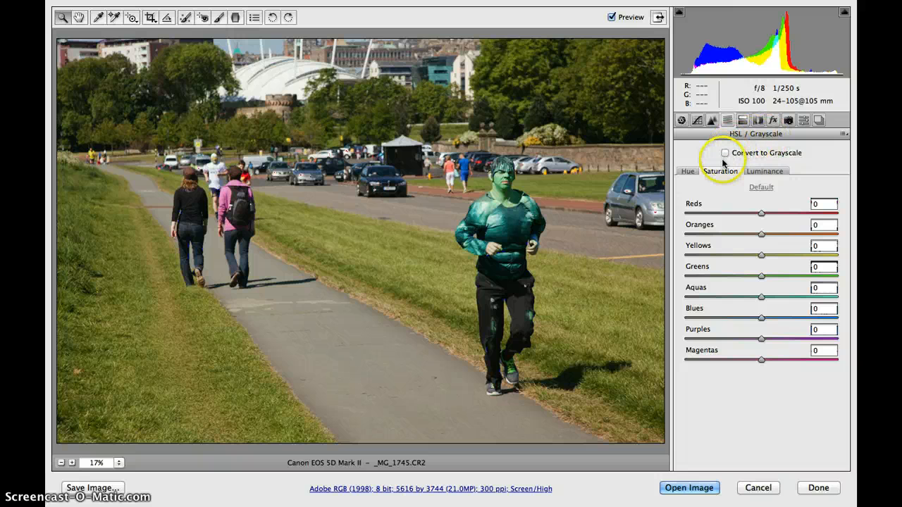
{"action": "left_click", "coordinate": [725, 154]}
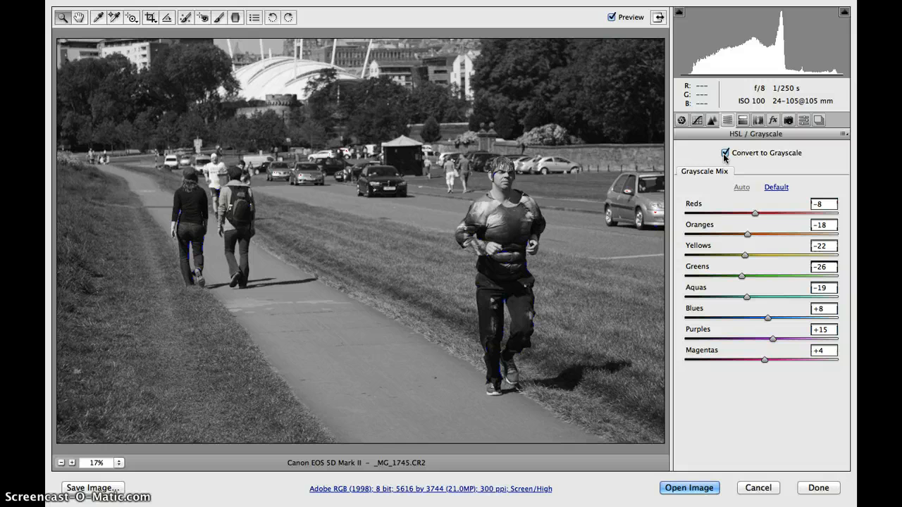
{"action": "left_click", "coordinate": [724, 154]}
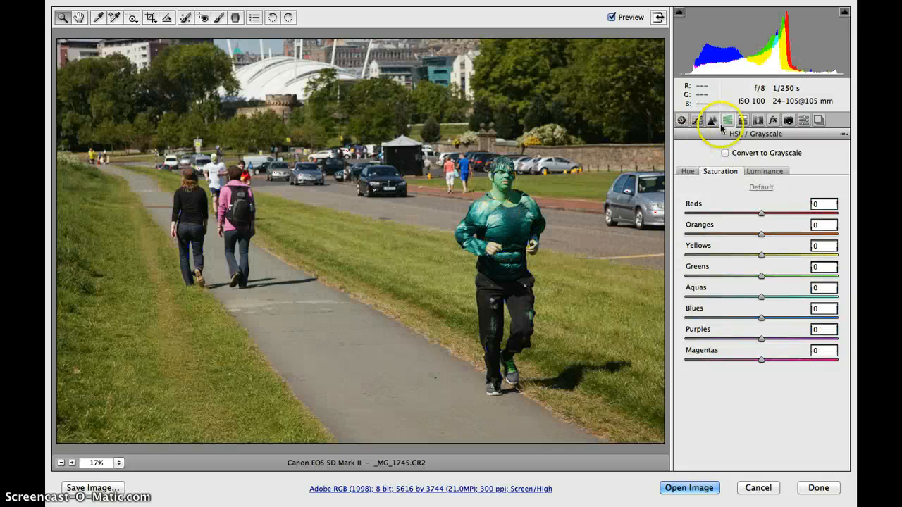
{"action": "left_click", "coordinate": [681, 120]}
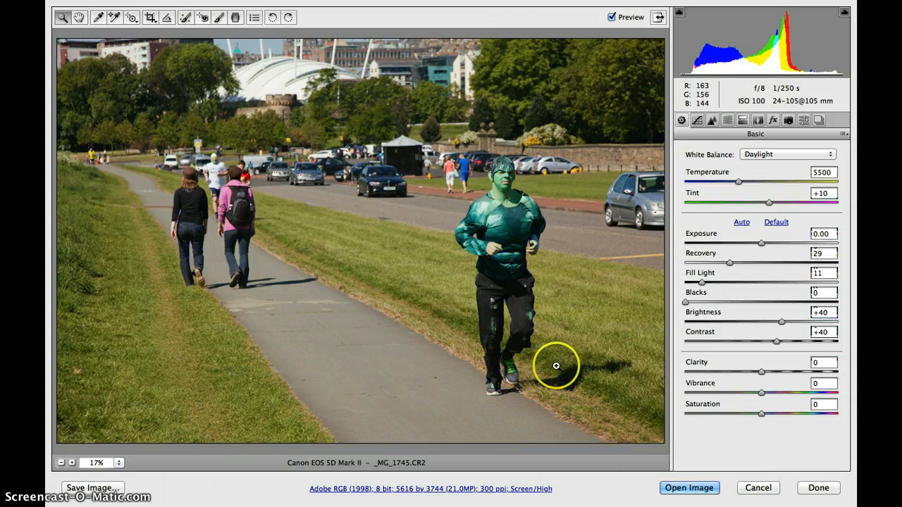
Finish the adjustments to _MG_1745.CR2 and open France_1306.dng from Bridge in Camera Raw
{"action": "left_click", "coordinate": [818, 488]}
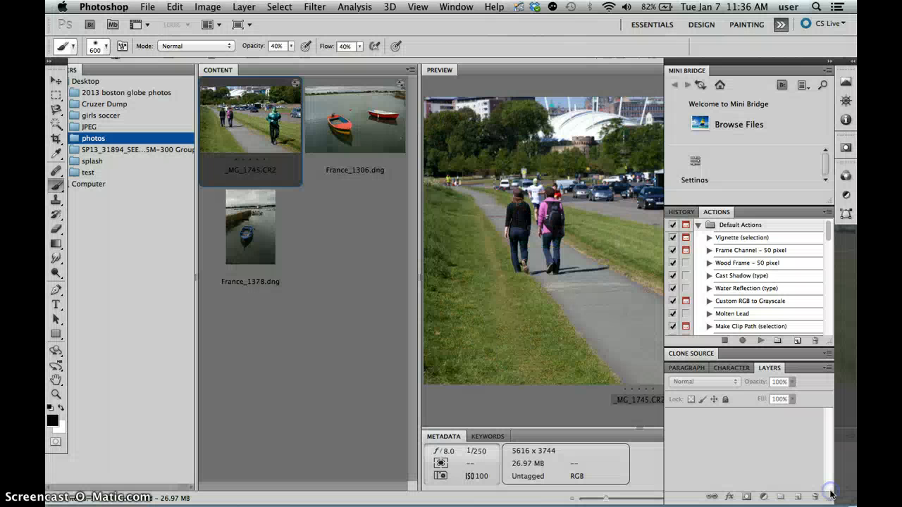
{"action": "left_click", "coordinate": [346, 138]}
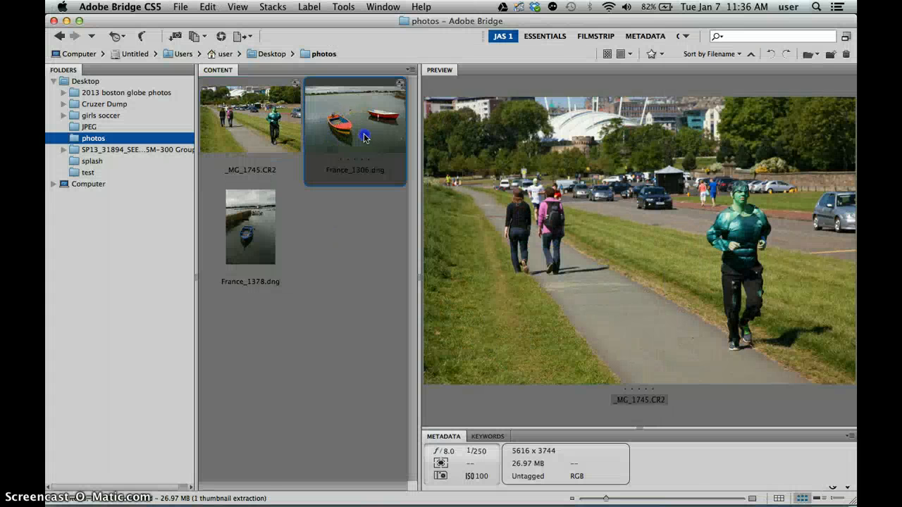
{"action": "double_click", "coordinate": [364, 134]}
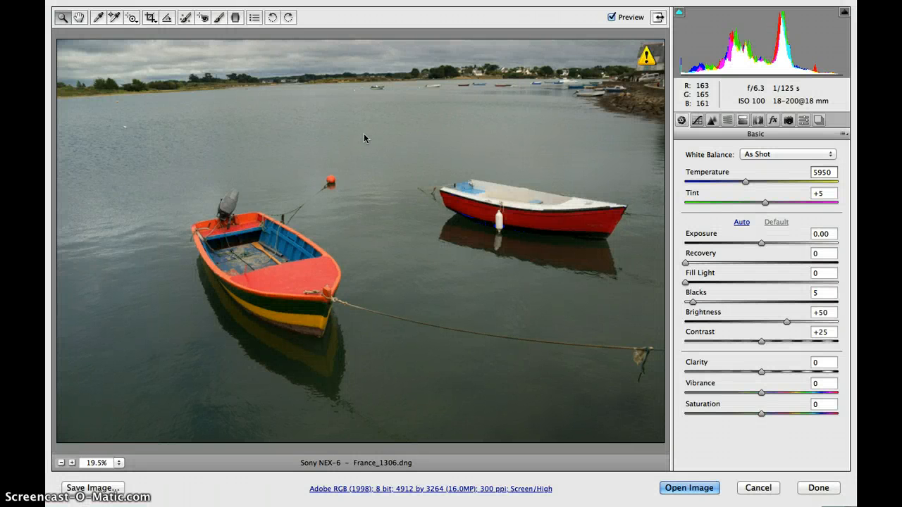
Straighten the boat photo along the far shoreline using the Straighten tool and apply the rotation
{"action": "left_click", "coordinate": [150, 19]}
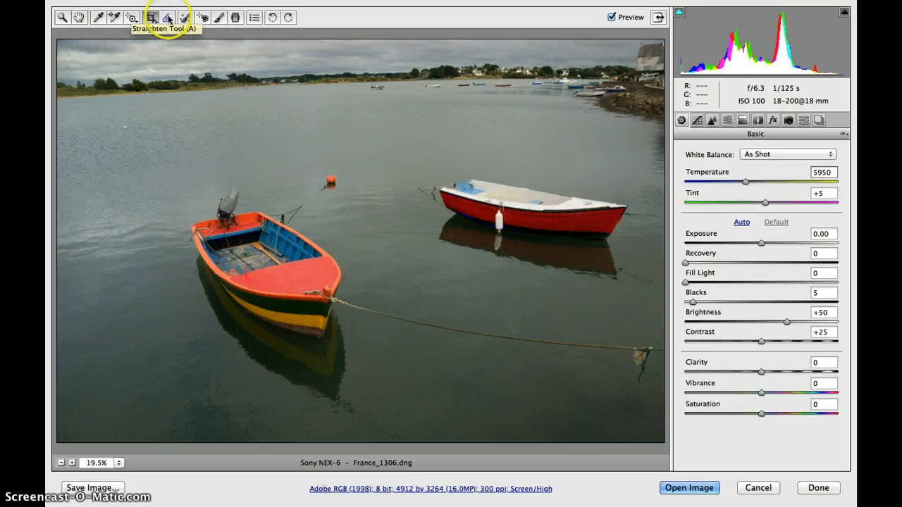
{"action": "left_click", "coordinate": [168, 18]}
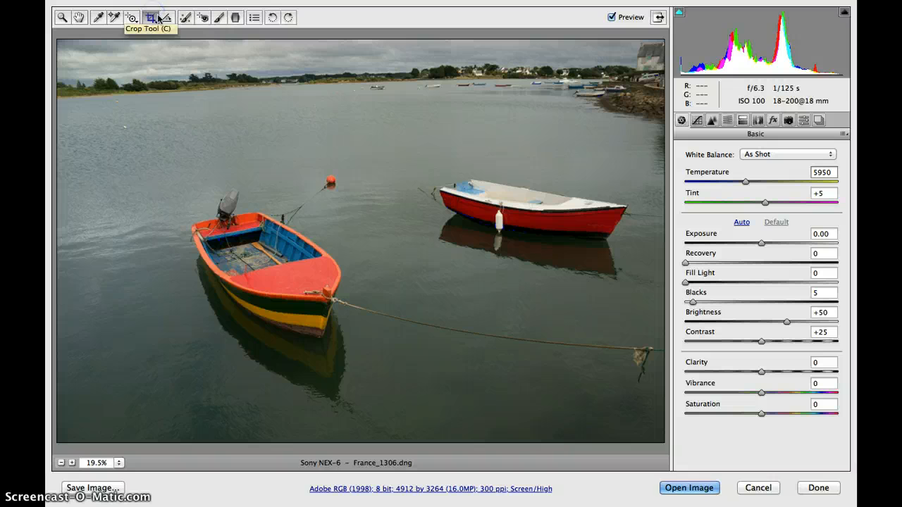
{"action": "left_click", "coordinate": [151, 17]}
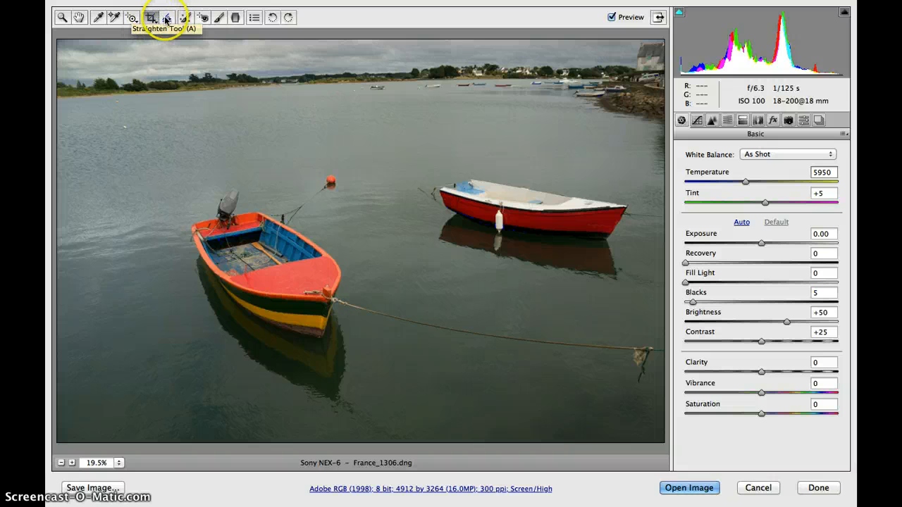
{"action": "left_click", "coordinate": [167, 19]}
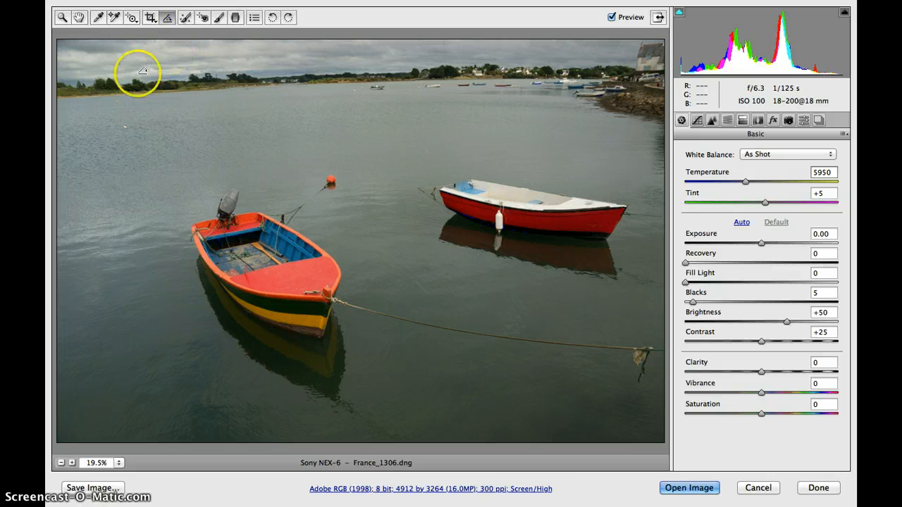
{"action": "left_click", "coordinate": [76, 98]}
{"action": "left_click_drag", "start_coordinate": [77, 97], "coordinate": [649, 71]}
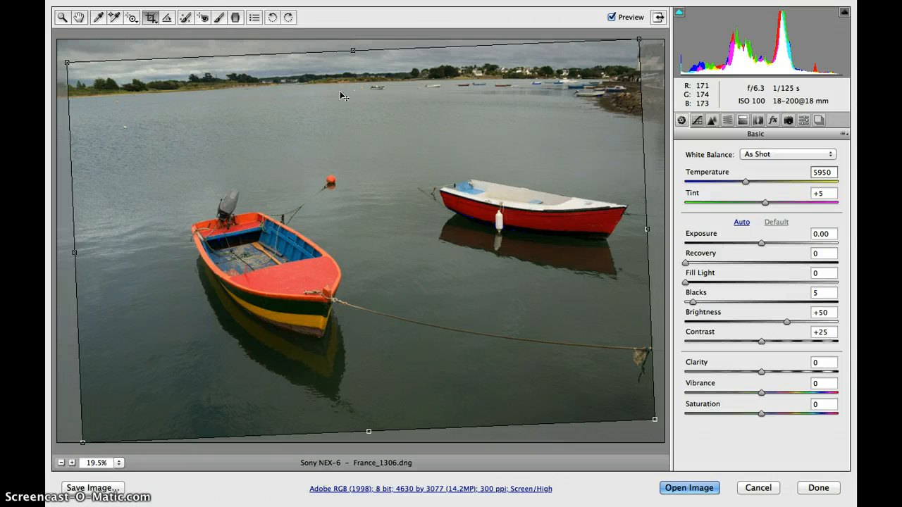
{"action": "key", "text": "z"}
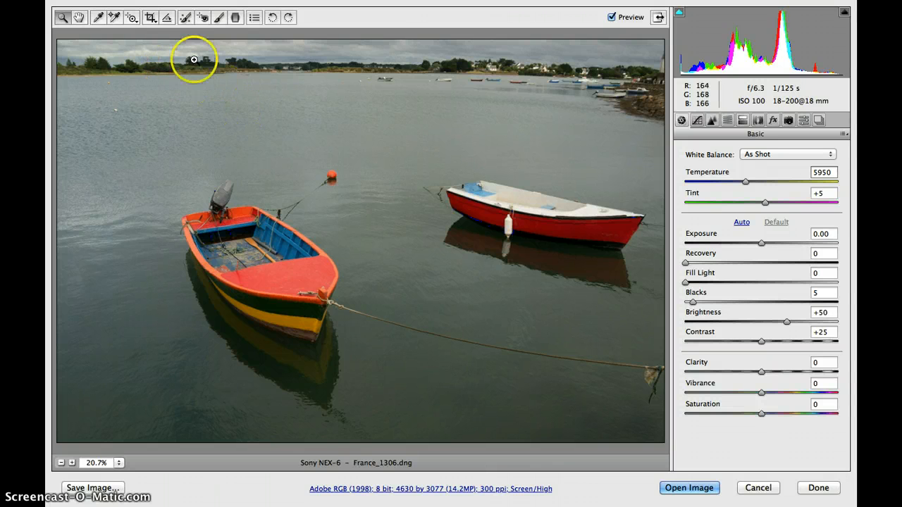
Tighten the straightened crop around the two boats to about 4238 by 2841 pixels and apply it
{"action": "left_click", "coordinate": [149, 17]}
{"action": "left_click_drag", "start_coordinate": [74, 253], "coordinate": [133, 253]}
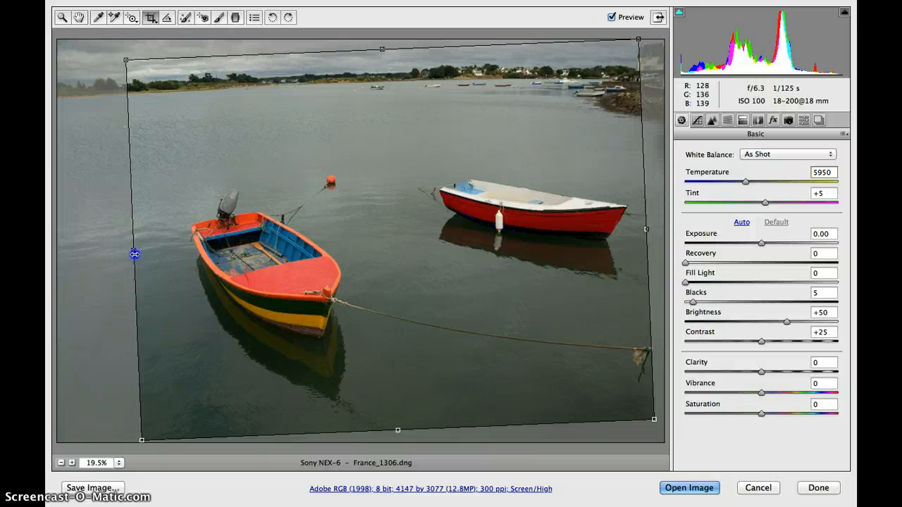
{"action": "left_click_drag", "start_coordinate": [399, 430], "coordinate": [401, 403]}
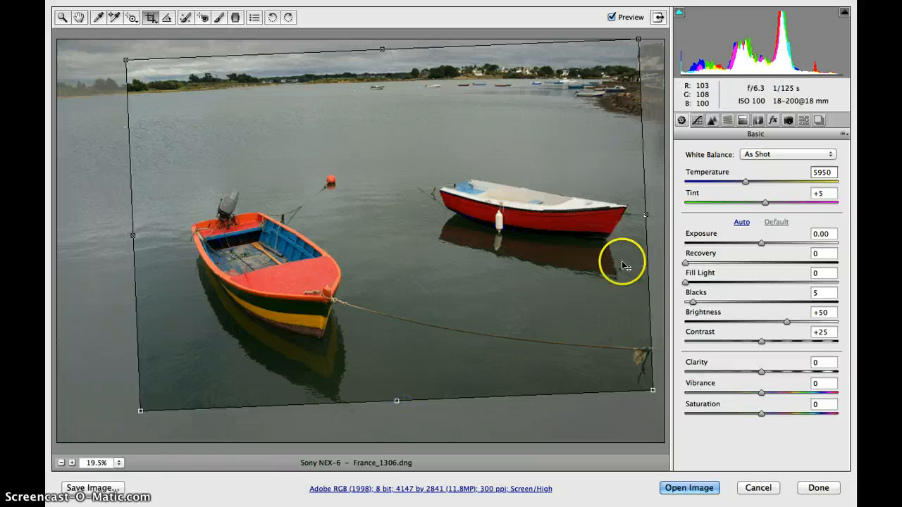
{"action": "left_click_drag", "start_coordinate": [666, 213], "coordinate": [644, 215]}
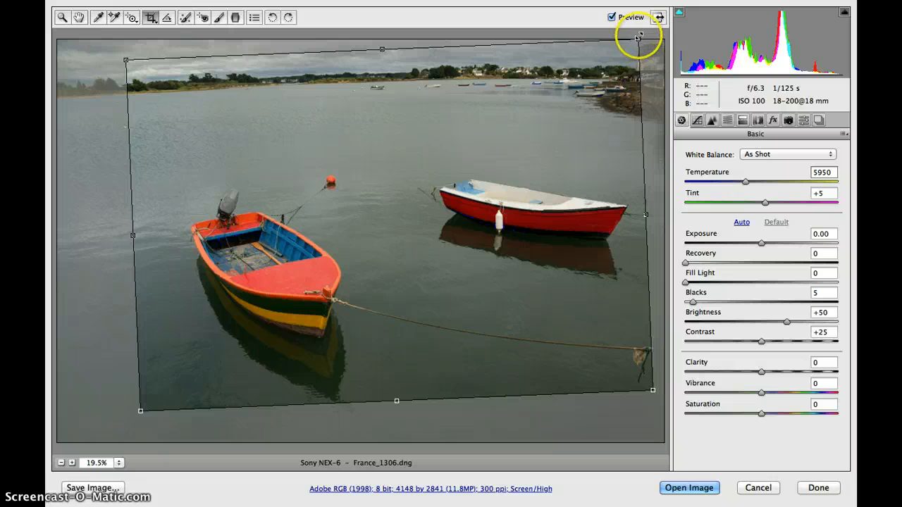
{"action": "left_click_drag", "start_coordinate": [540, 150], "coordinate": [542, 155]}
{"action": "mouse_move", "coordinate": [644, 220]}
{"action": "left_mouse_down"}
{"action": "mouse_move", "coordinate": [669, 223]}
{"action": "mouse_move", "coordinate": [657, 221]}
{"action": "left_mouse_up"}
{"action": "key", "text": "Return"}
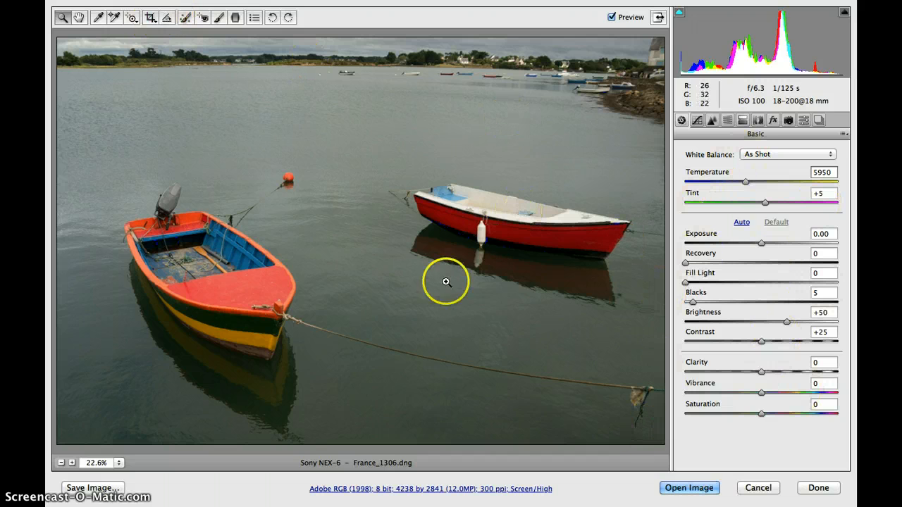
Set the white balance to Cloudy and apply the automatic tone adjustments
{"action": "left_click", "coordinate": [771, 154]}
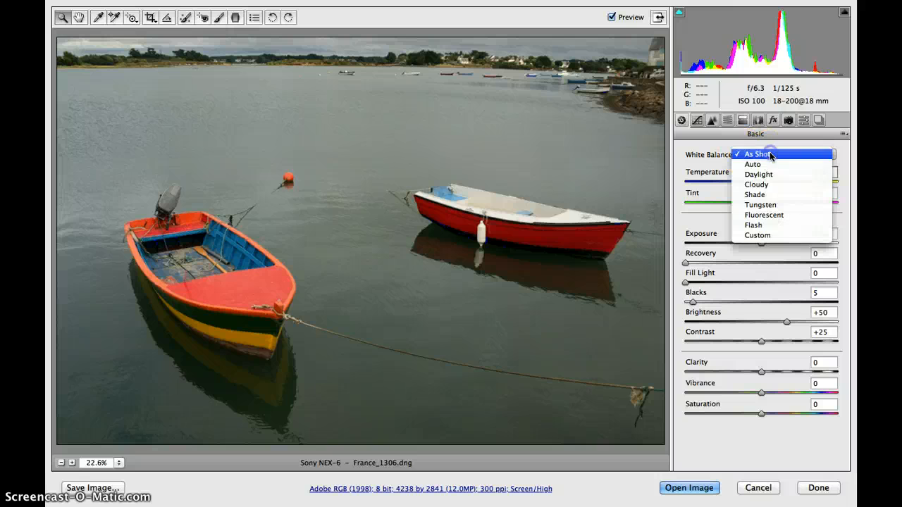
{"action": "left_click", "coordinate": [770, 184]}
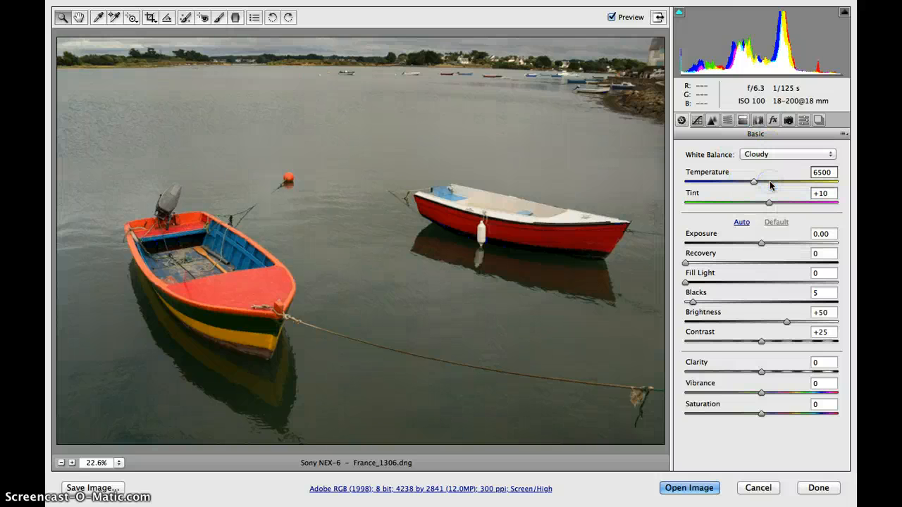
{"action": "left_click", "coordinate": [742, 222]}
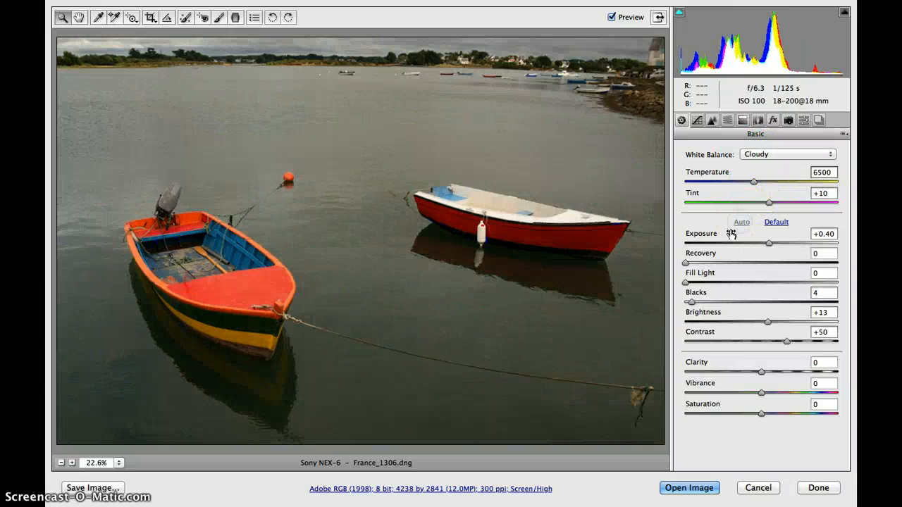
Set Exposure to +0.90, Recovery to 38, Fill Light to 6, Blacks to 0 and Contrast to +85
{"action": "left_click_drag", "start_coordinate": [703, 237], "coordinate": [709, 233]}
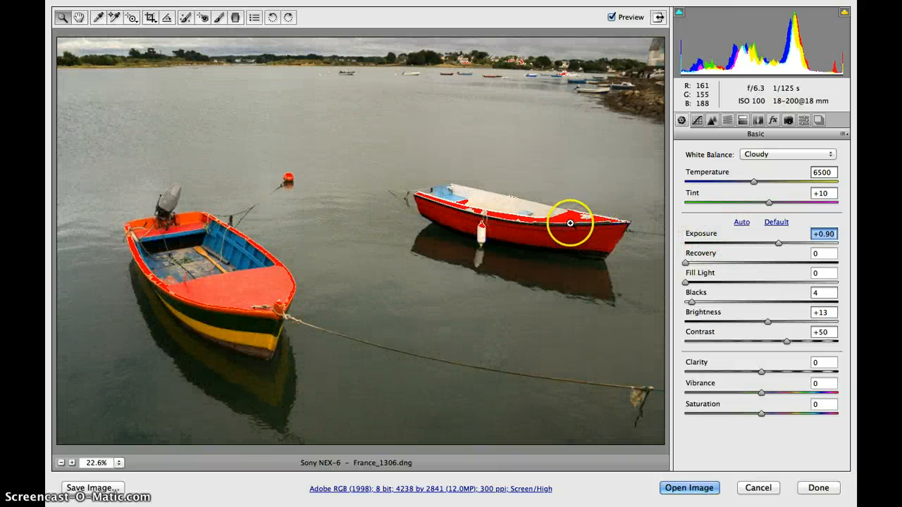
{"action": "left_click_drag", "start_coordinate": [705, 252], "coordinate": [727, 255]}
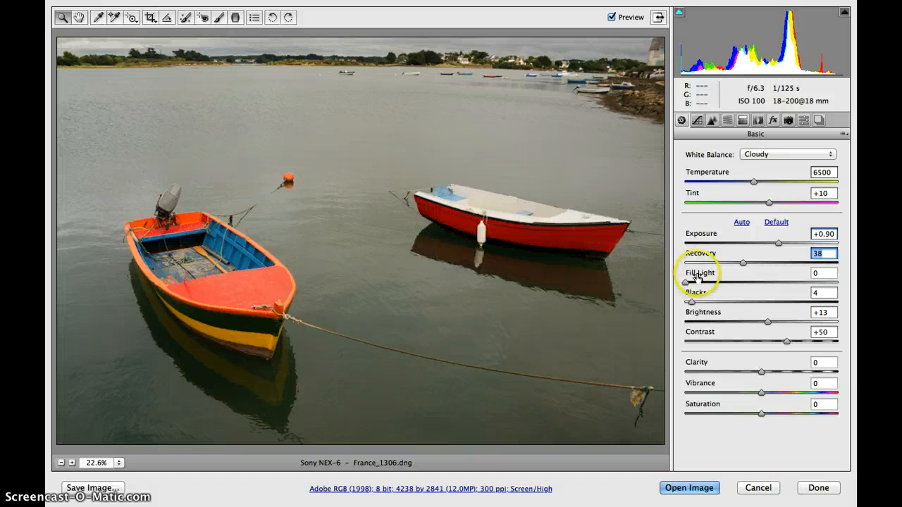
{"action": "left_click_drag", "start_coordinate": [698, 275], "coordinate": [651, 296]}
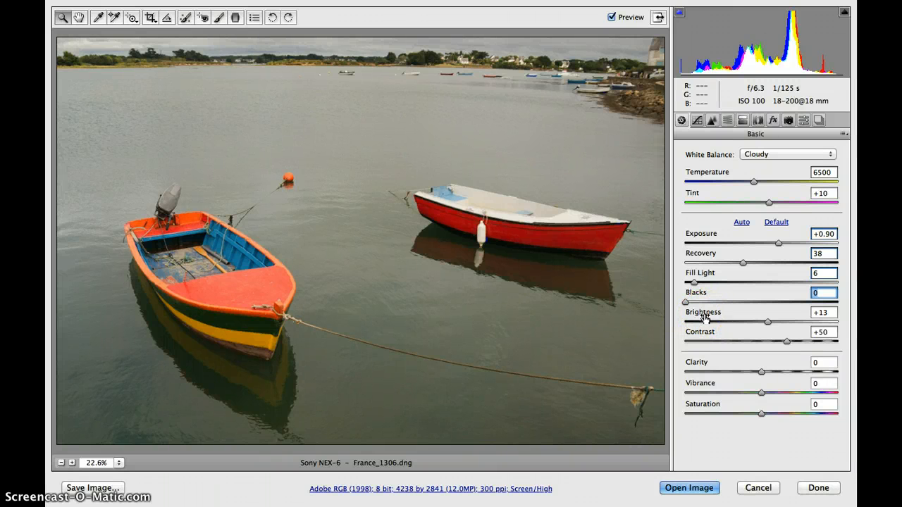
{"action": "left_click_drag", "start_coordinate": [705, 333], "coordinate": [727, 332]}
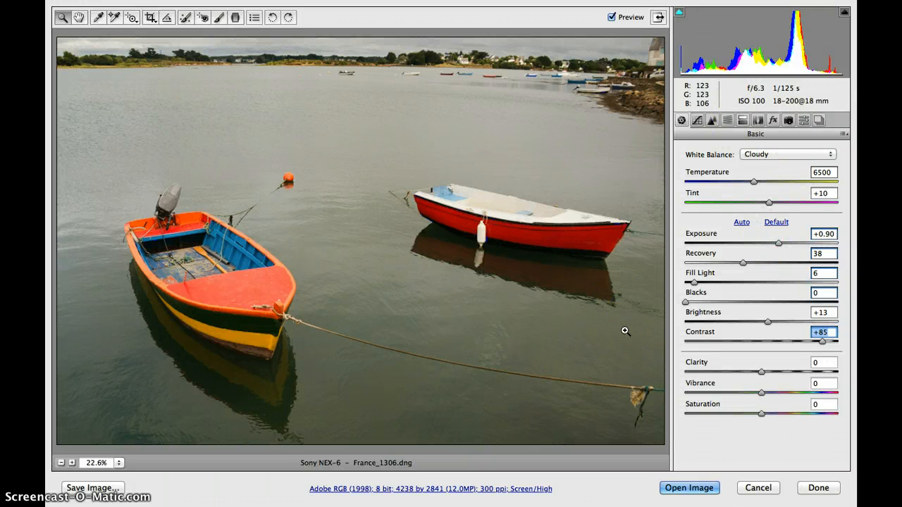
Open the adjusted France_1306.dng as an image in Photoshop and bring up the application switcher
{"action": "left_click", "coordinate": [684, 489]}
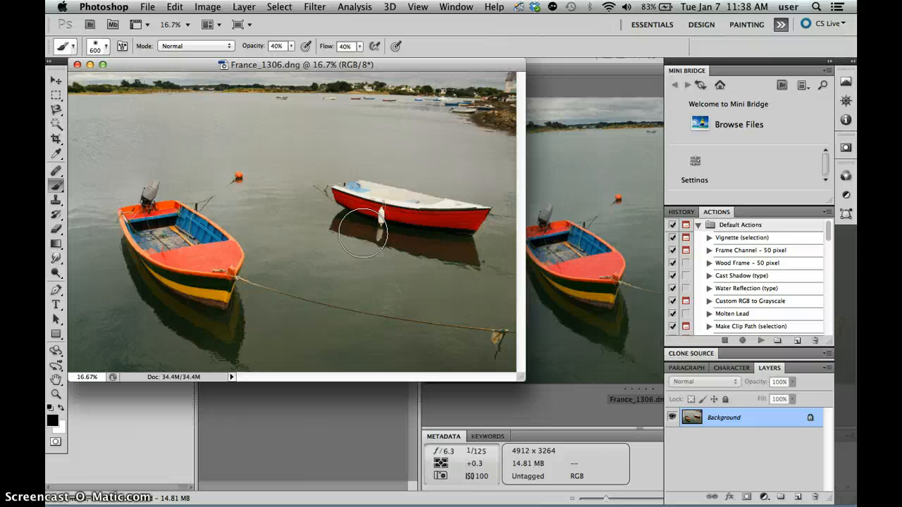
{"action": "key", "text": "super+Tab"}
{"action": "key", "text": "super+shift+Tab"}
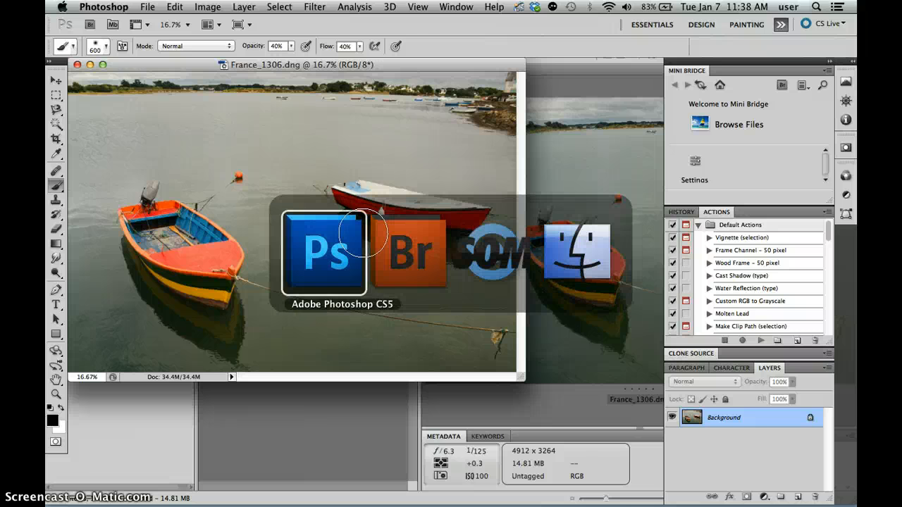